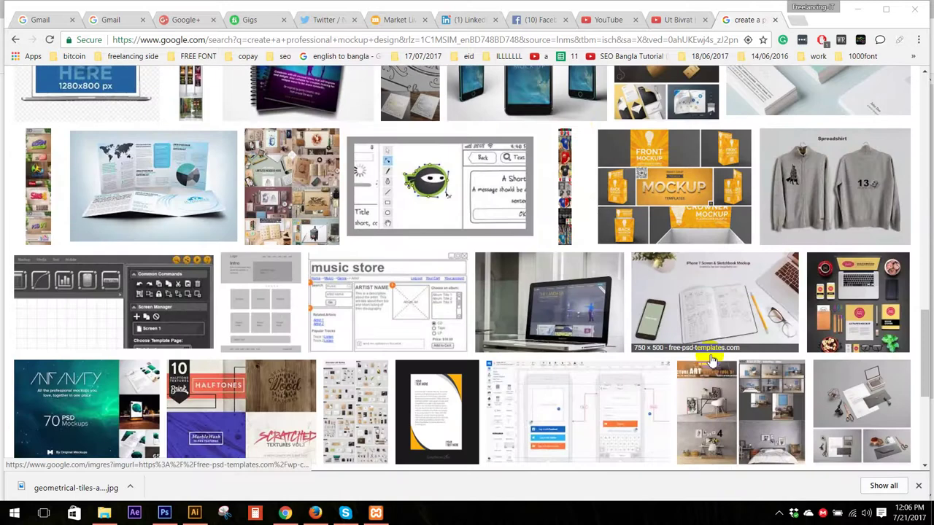
# - Look over the mockup examples in the image search results and the tile wall background open in Photoshop
pyautogui.scroll(6, 588, 317)
pyautogui.scroll(6, 206, 155)
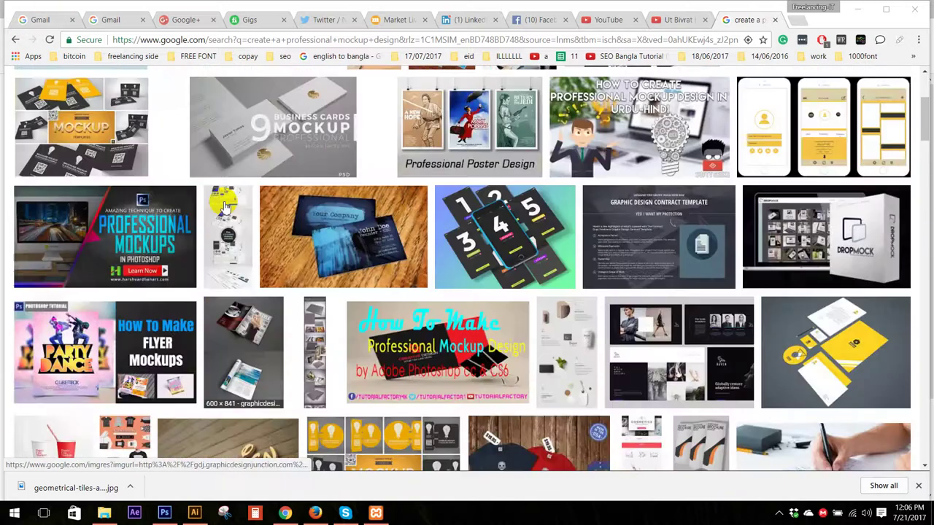
pyautogui.scroll(-5, 206, 155)
pyautogui.moveTo(202, 515)
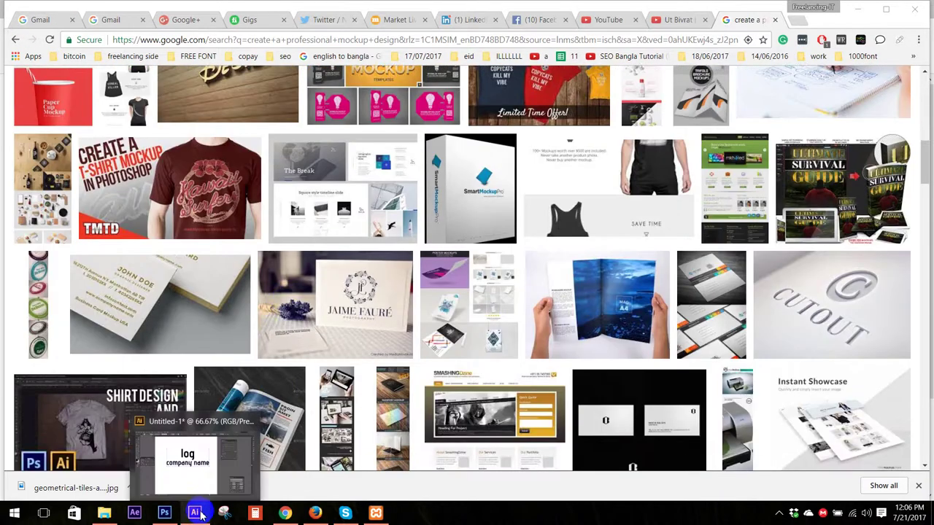
pyautogui.click(164, 513)
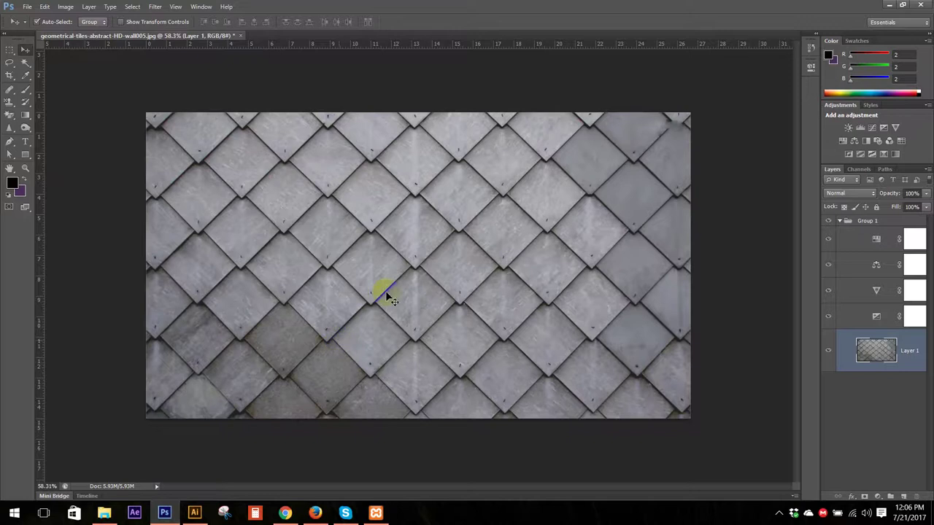
pyautogui.scroll(3, 421, 215)
pyautogui.scroll(-2, 244, 445)
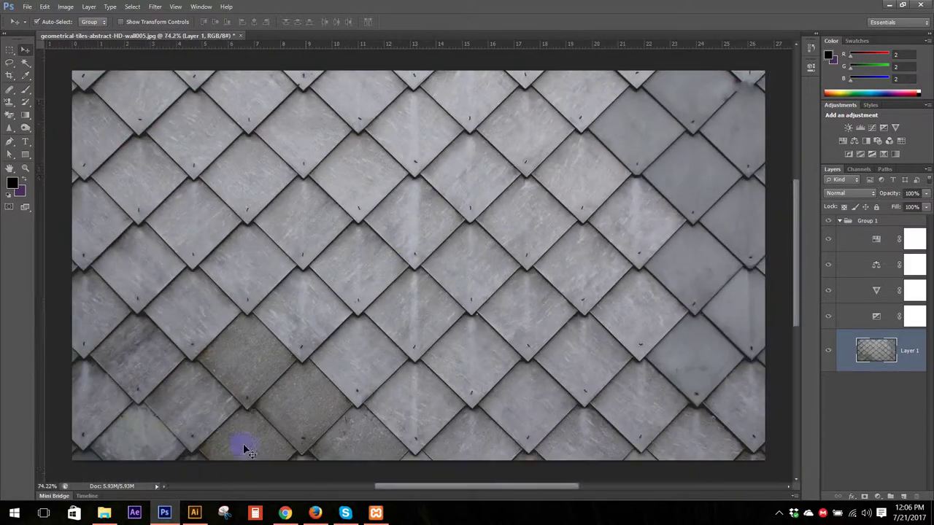
# - Switch to Illustrator and copy the grouped "log company name" artwork from the artboard
pyautogui.click(194, 513)
pyautogui.scroll(1, 431, 246)
pyautogui.scroll(-2, 431, 260)
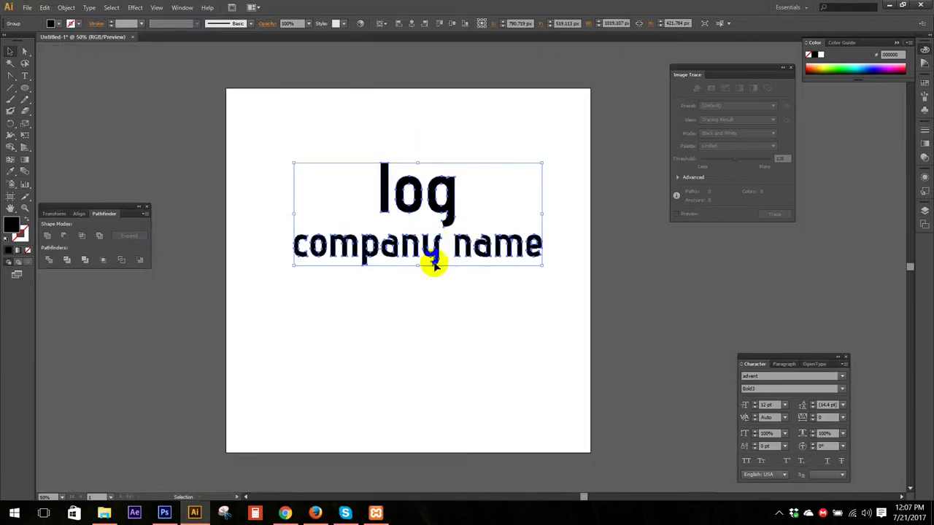
pyautogui.scroll(1, 535, 209)
pyautogui.click(373, 384)
pyautogui.press('a')
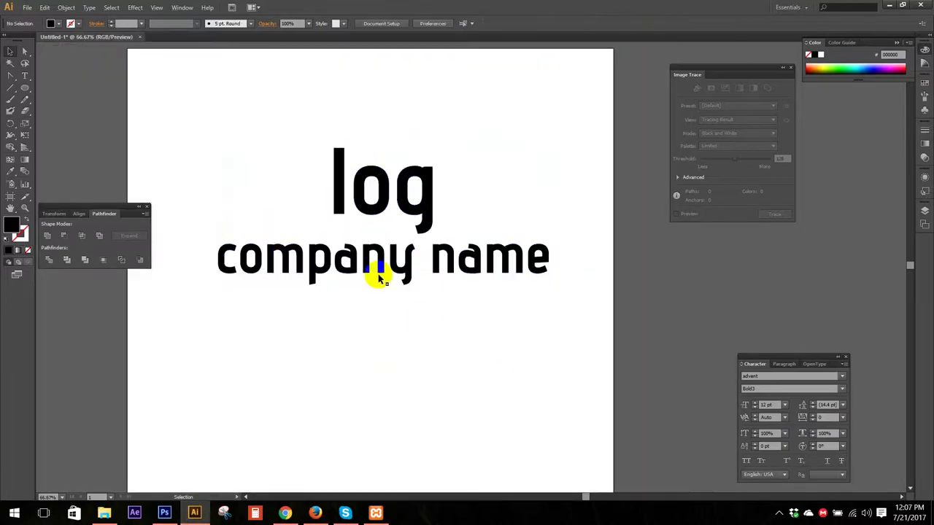
pyautogui.moveTo(220, 132); pyautogui.dragTo(325, 160)
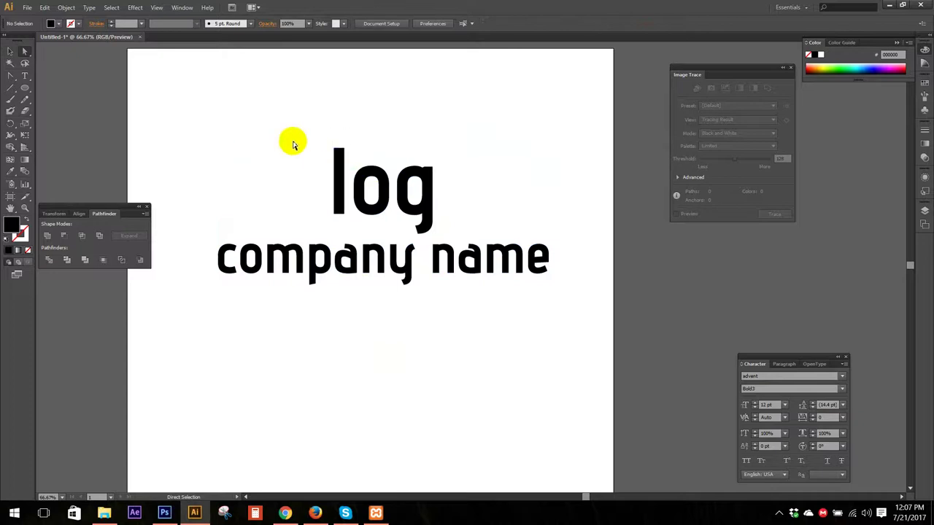
pyautogui.moveTo(200, 143); pyautogui.dragTo(570, 340)
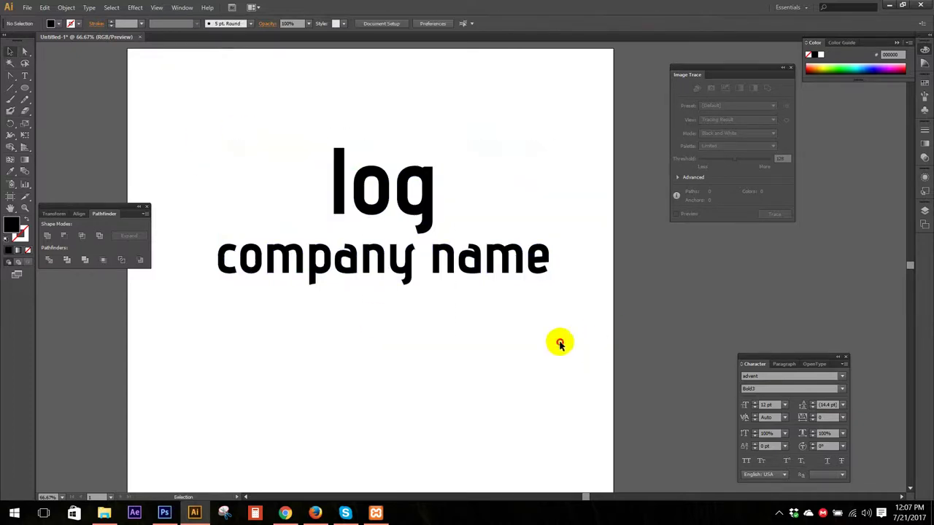
pyautogui.press('v')
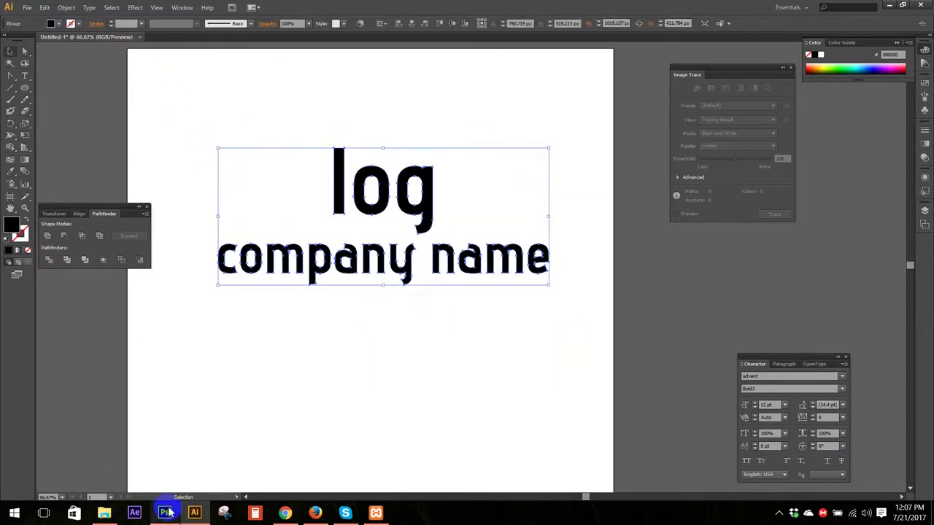
# - Switch to Photoshop and paste the copied logo artwork onto the tile wall image as a smart object
pyautogui.click(164, 513)
pyautogui.hotkey('ctrl', 'v')
pyautogui.press('Return')
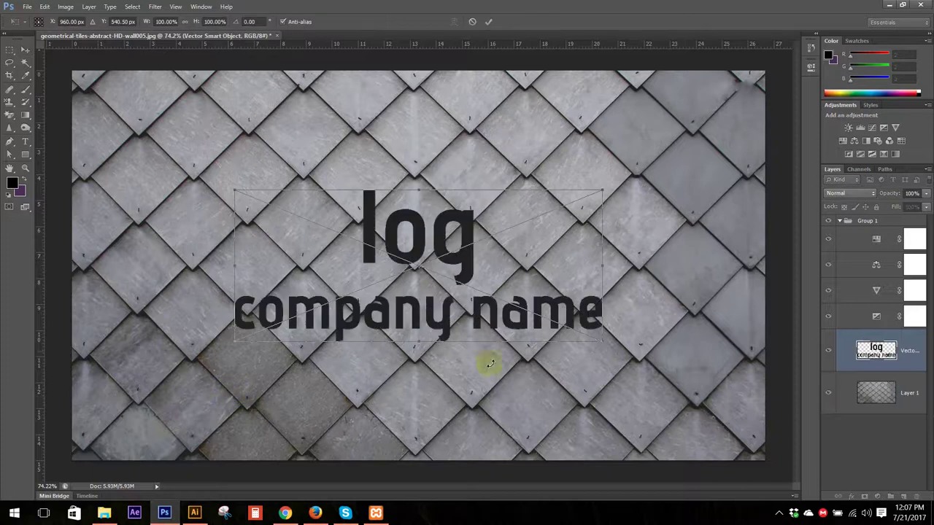
# - Scale the pasted logo proportionally to about 62% and move it slightly above the centre of the wall
pyautogui.moveTo(603, 347); pyautogui.dragTo(535, 302)
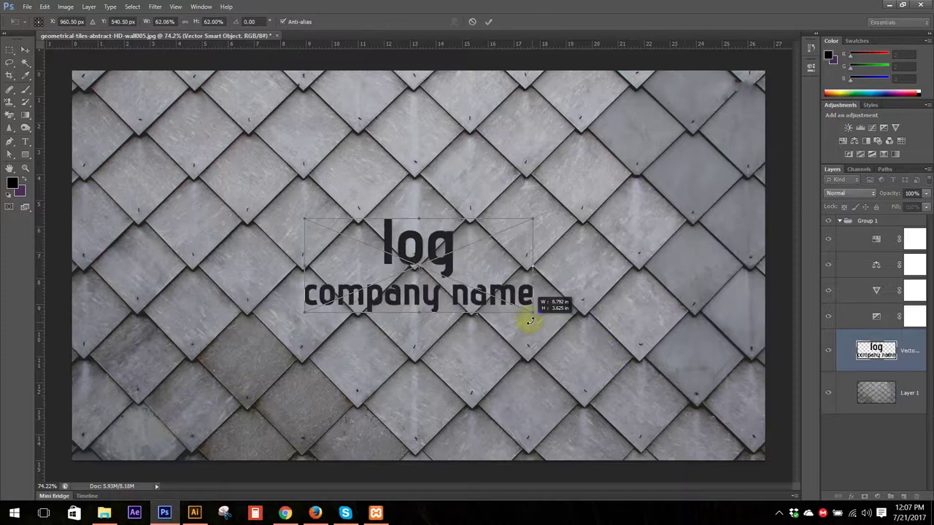
pyautogui.moveTo(410, 248); pyautogui.dragTo(412, 215)
pyautogui.press('Return')
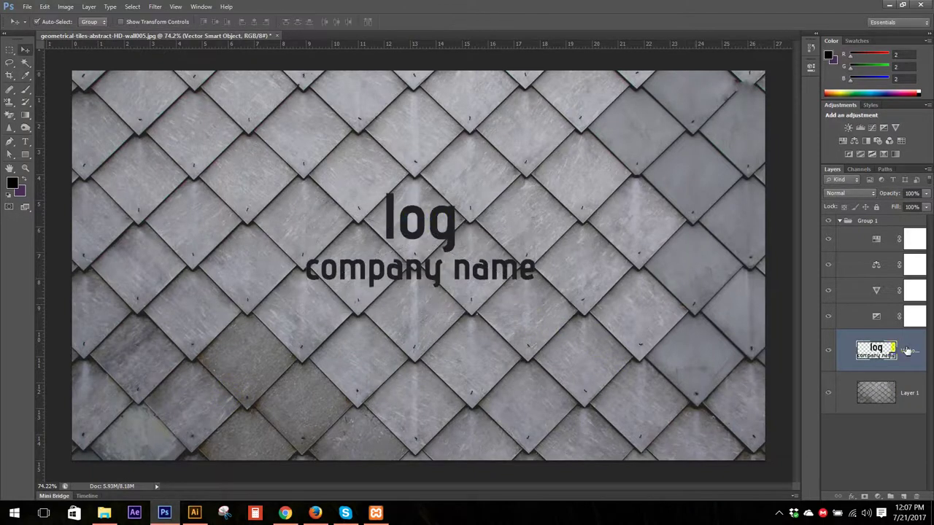
# - Take the logo layer out of Group 1, collapse that group, and place the logo layer above it
pyautogui.moveTo(891, 395); pyautogui.dragTo(839, 229)
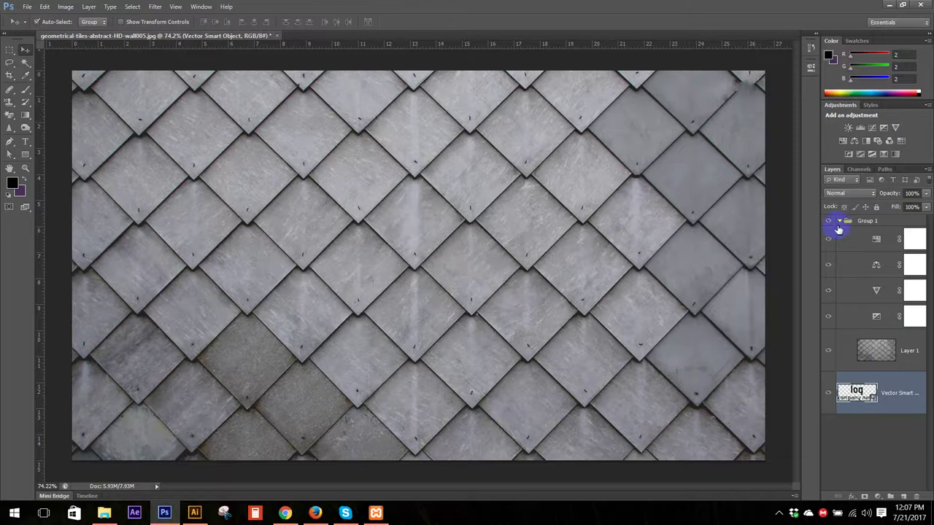
pyautogui.click(839, 223)
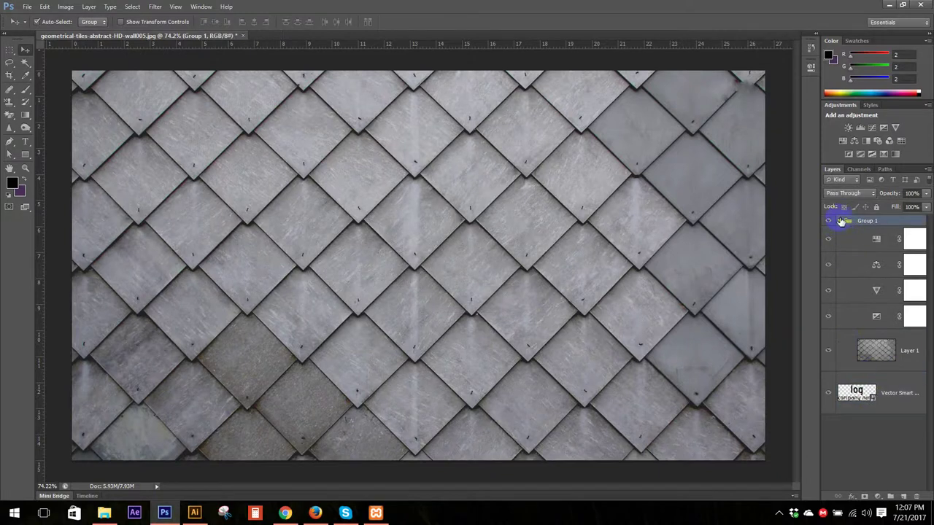
pyautogui.click(840, 220)
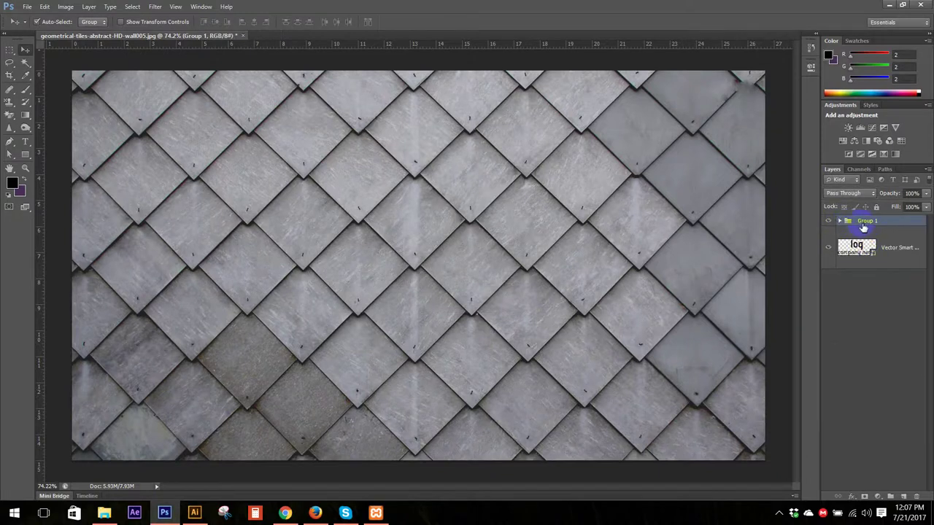
pyautogui.moveTo(864, 228); pyautogui.dragTo(882, 313)
pyautogui.click(888, 235)
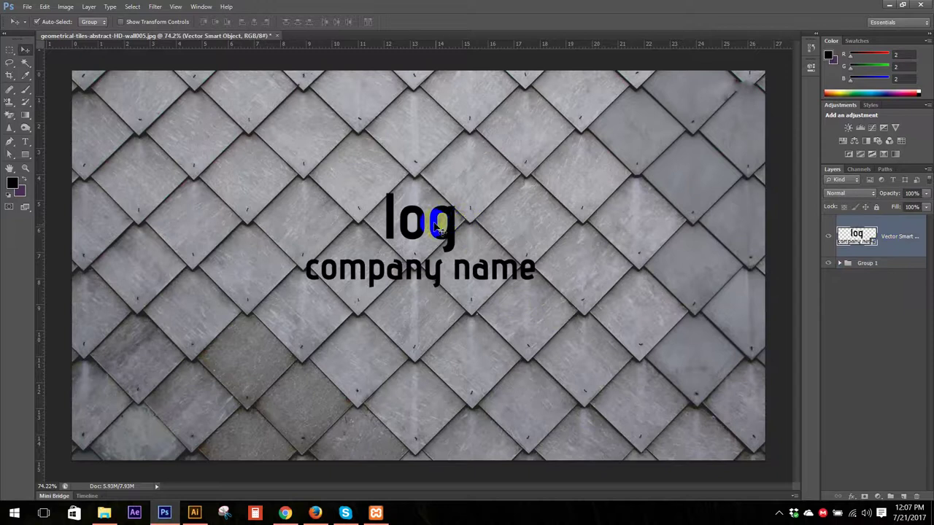
# - Move the logo further up the wall and enlarge it slightly from its centre
pyautogui.moveTo(421, 221); pyautogui.dragTo(423, 192)
pyautogui.hotkey('ctrl', 't')
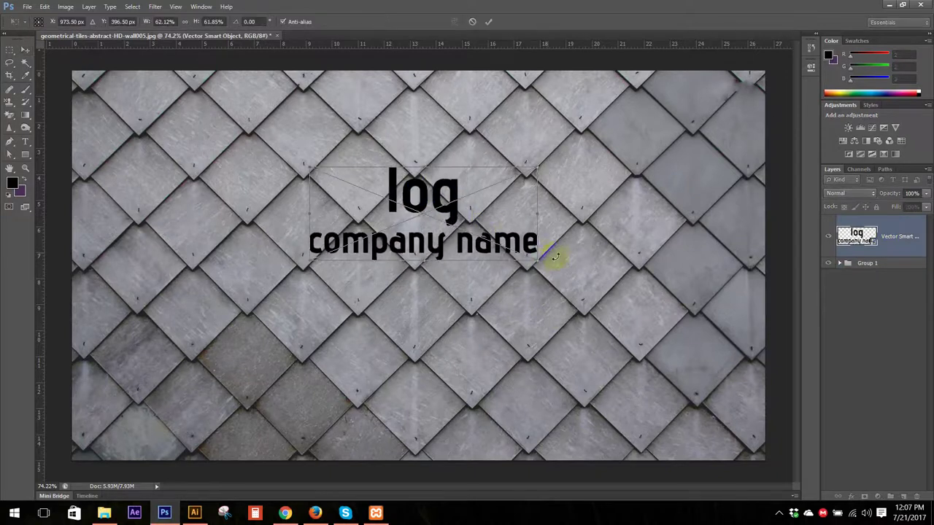
pyautogui.moveTo(541, 261); pyautogui.dragTo(561, 271)
pyautogui.click(489, 23)
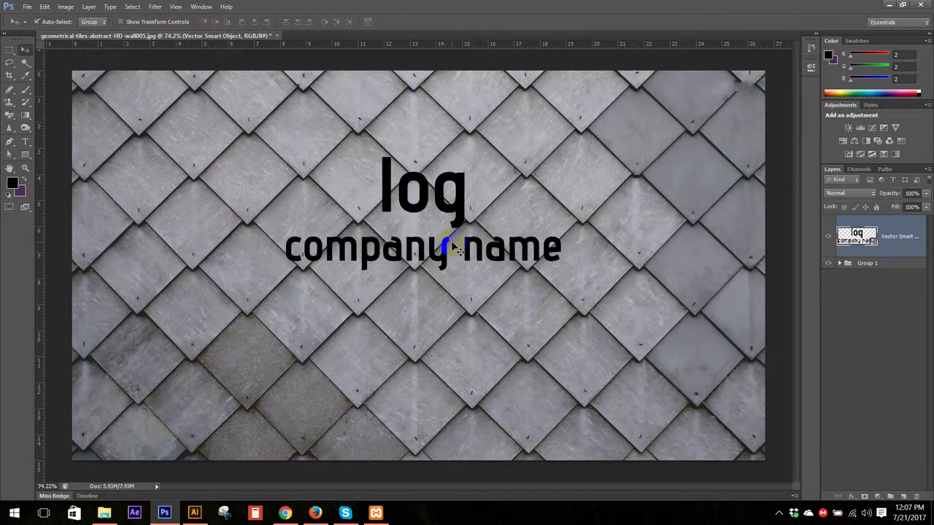
pyautogui.keyDown('alt'); pyautogui.scroll(2, 451, 245); pyautogui.keyUp('alt')
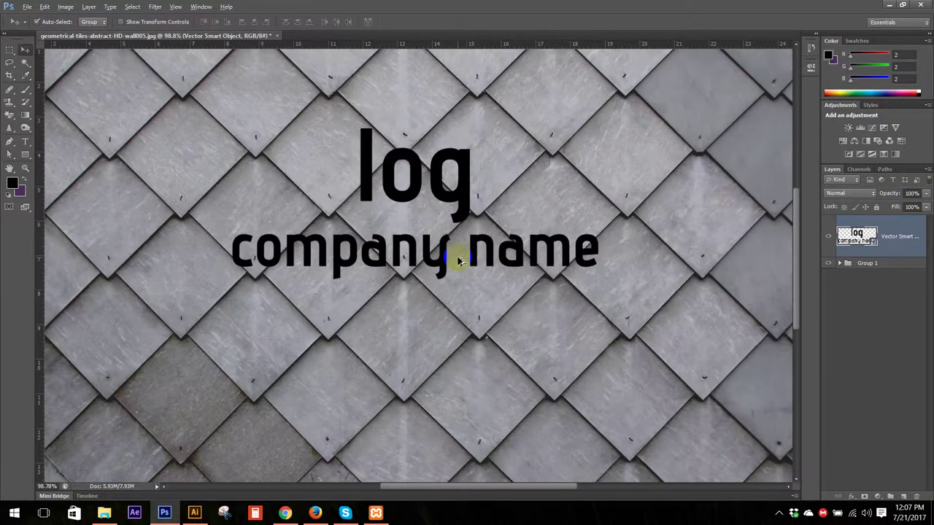
pyautogui.scroll(1, 455, 256)
pyautogui.scroll(1, 456, 257)
pyautogui.keyDown('alt'); pyautogui.scroll(-2, 478, 255); pyautogui.keyUp('alt')
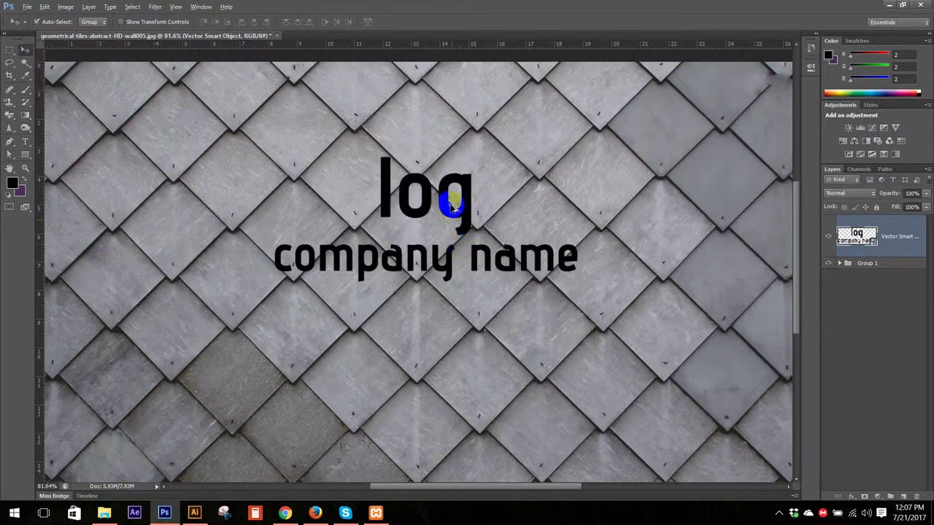
pyautogui.keyDown('alt'); pyautogui.scroll(3, 454, 200); pyautogui.keyUp('alt')
pyautogui.keyDown('alt'); pyautogui.scroll(-2, 458, 204); pyautogui.keyUp('alt')
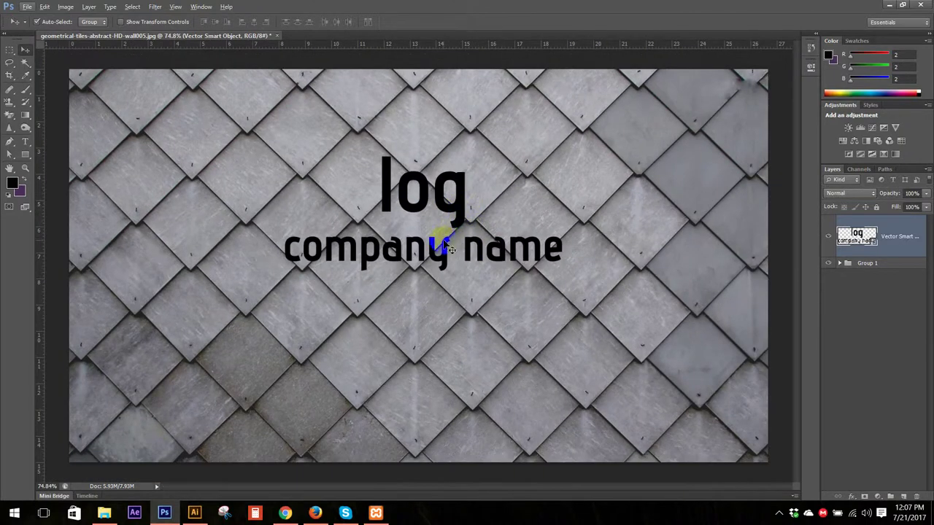
# - Put the logo smart object layer into a new group of its own and collapse the group
pyautogui.rightClick(883, 247)
pyautogui.click(771, 244)
pyautogui.rightClick(877, 255)
pyautogui.click(759, 199)
pyautogui.hotkey('ctrl', 'g')
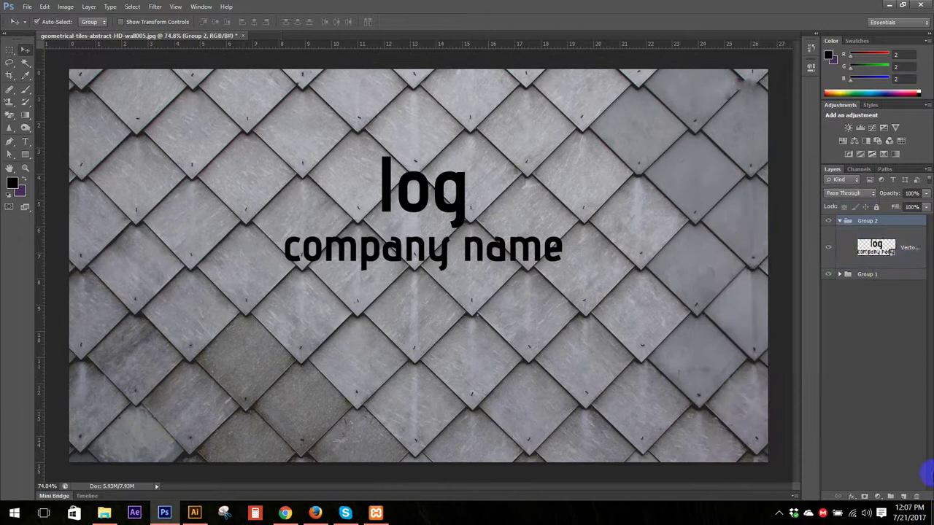
pyautogui.click(841, 221)
# - Open the blending options of the logo's group and add a Drop Shadow with its default settings
pyautogui.rightClick(871, 224)
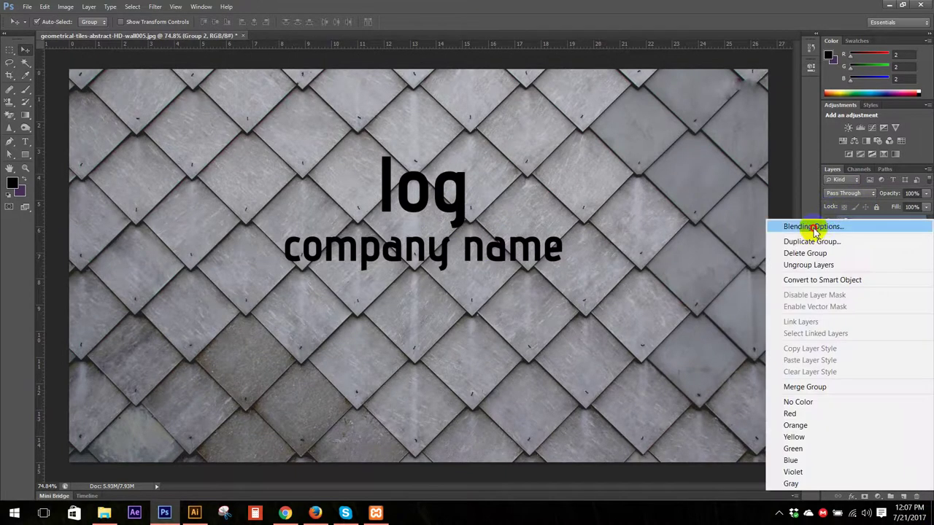
pyautogui.click(807, 224)
pyautogui.click(616, 430)
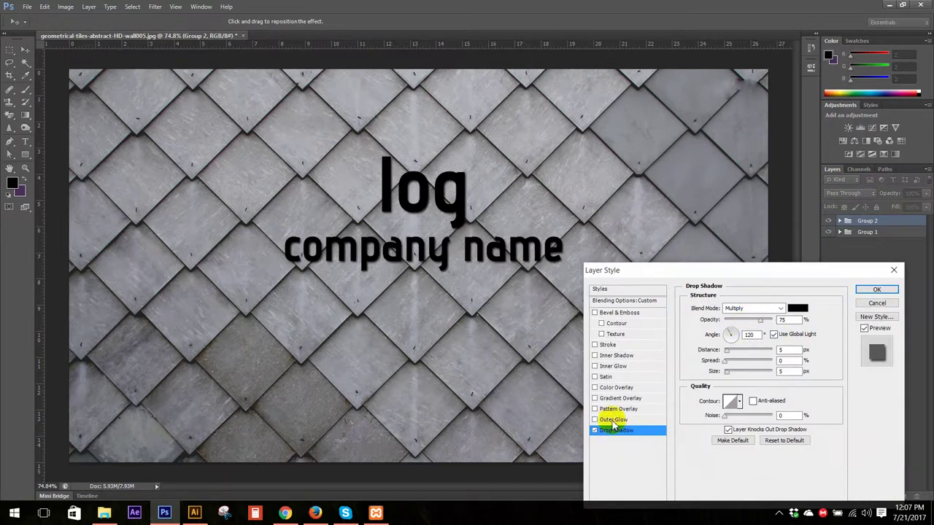
# - Add an Outer Glow to the logo group with Subtract blend mode, 44% opacity and the Precise technique
pyautogui.click(613, 421)
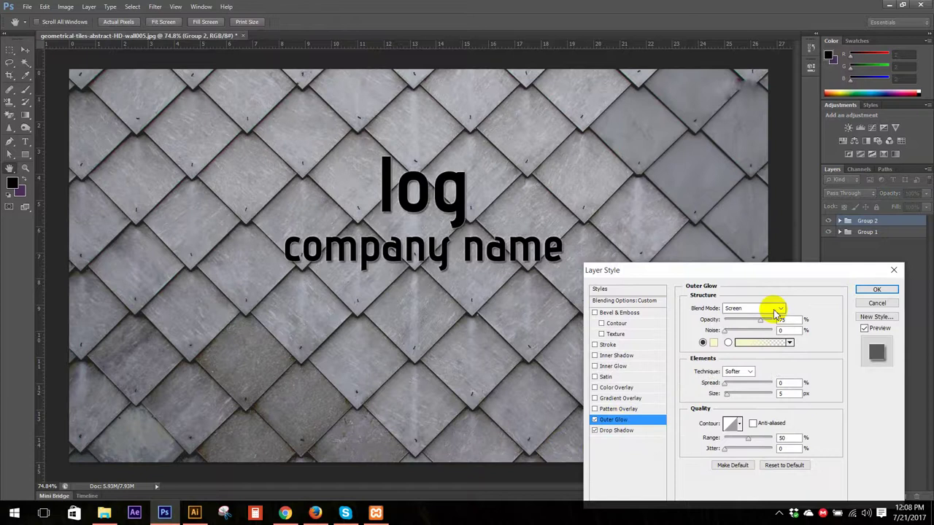
pyautogui.click(773, 309)
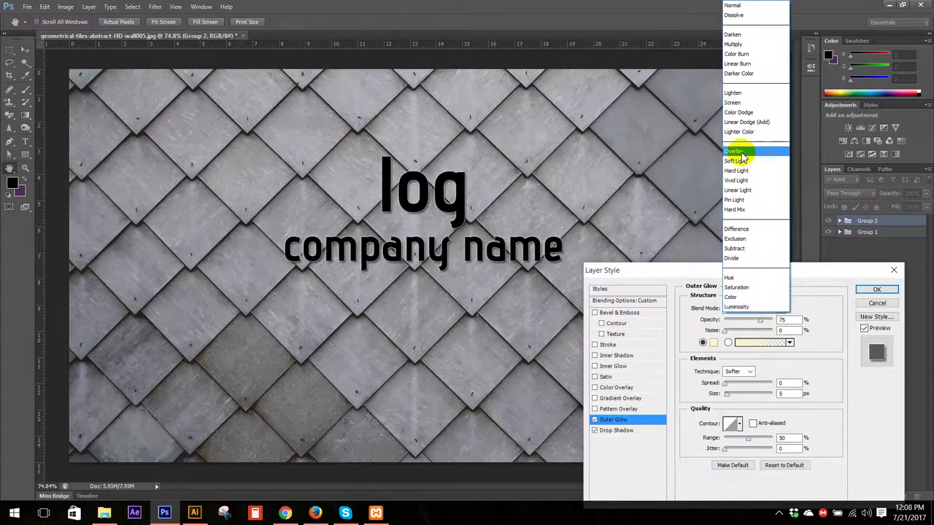
pyautogui.click(744, 248)
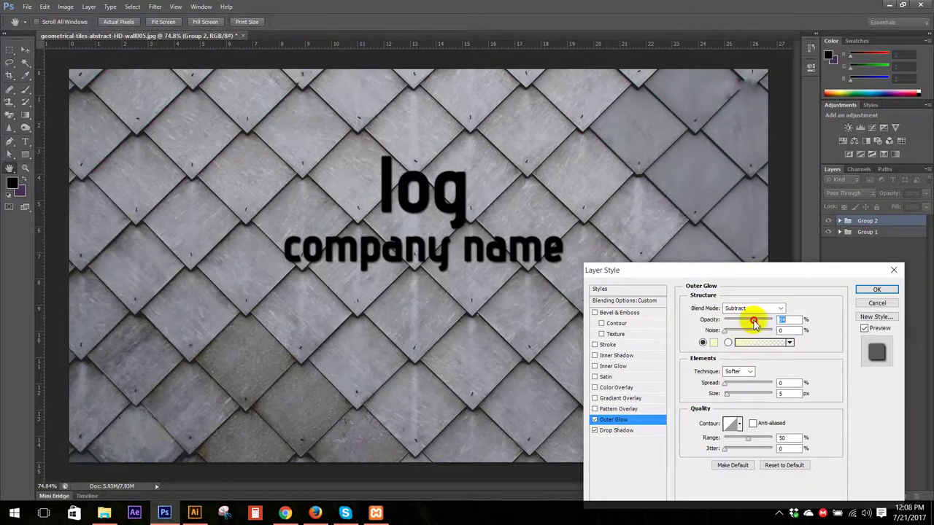
pyautogui.moveTo(758, 322); pyautogui.dragTo(745, 321)
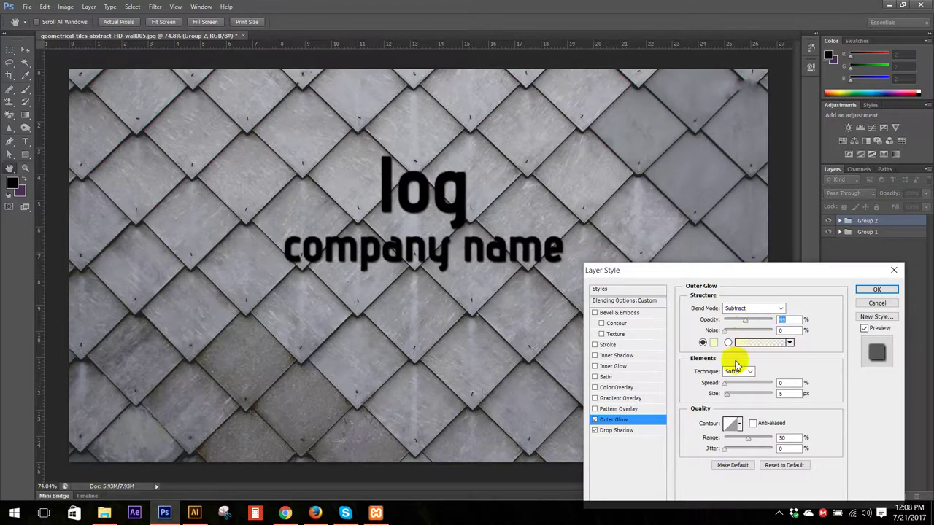
pyautogui.click(737, 372)
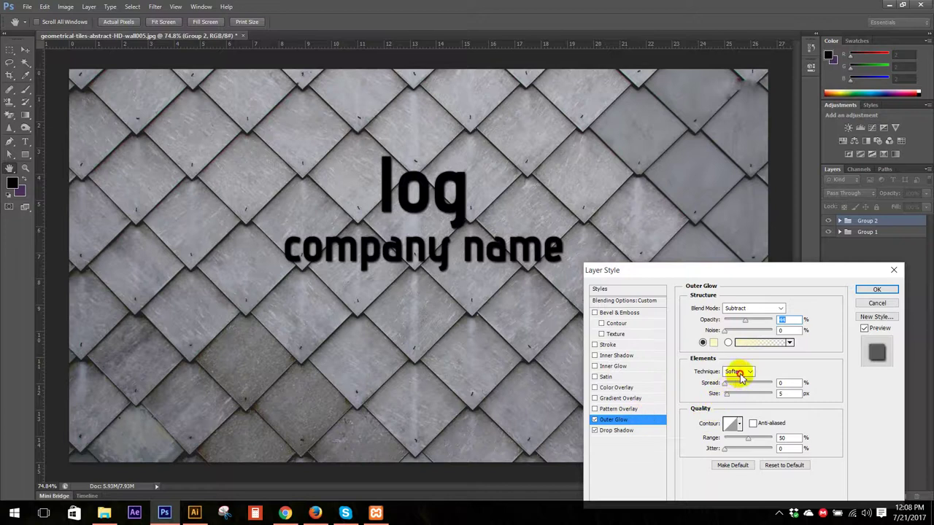
pyautogui.click(738, 394)
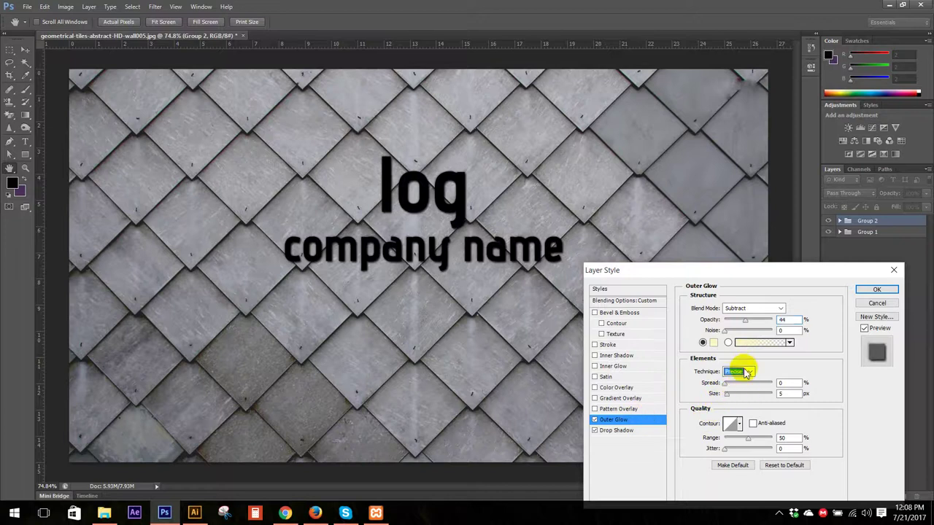
# - Add a white (ffffff) Color Overlay to the logo group, leaving Gradient Overlay off
pyautogui.click(606, 399)
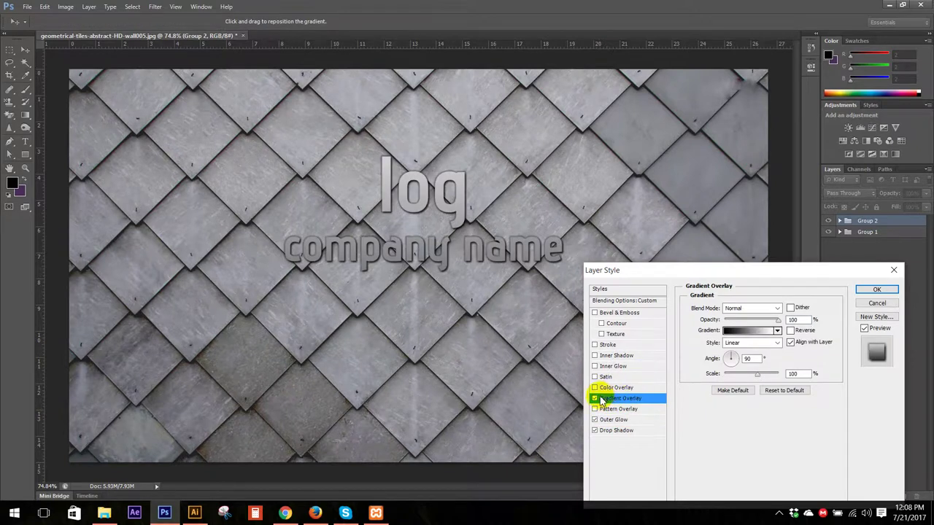
pyautogui.click(595, 398)
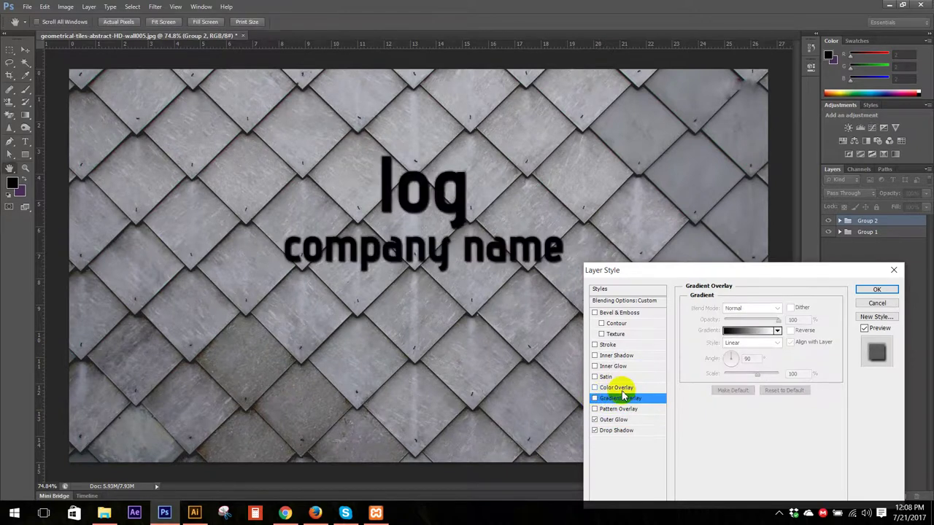
pyautogui.click(597, 387)
pyautogui.click(797, 308)
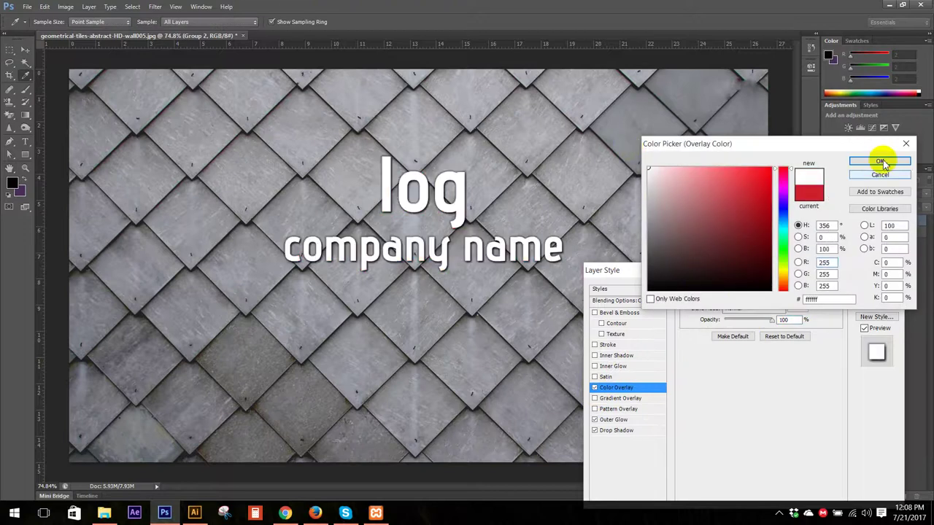
pyautogui.click(880, 161)
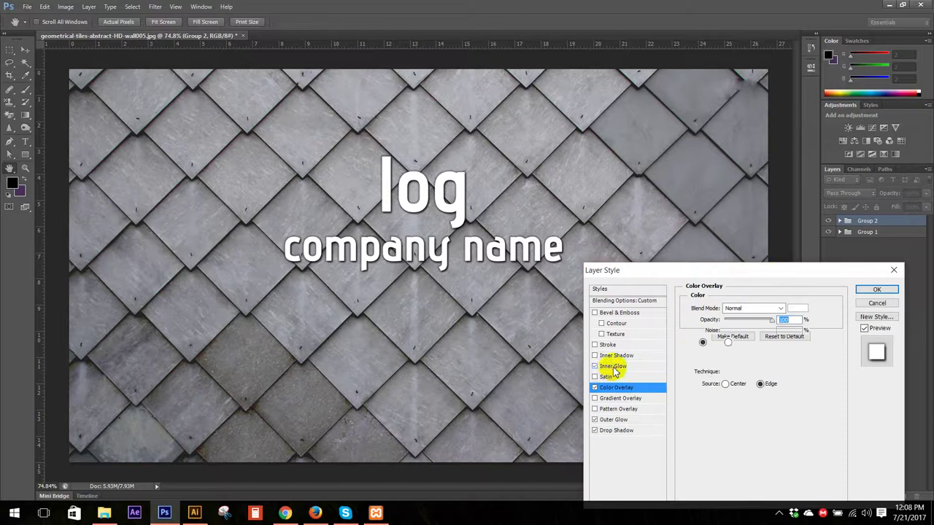
# - Add an Inner Glow to the logo group and set its blend mode to Divide
pyautogui.click(611, 365)
pyautogui.click(776, 309)
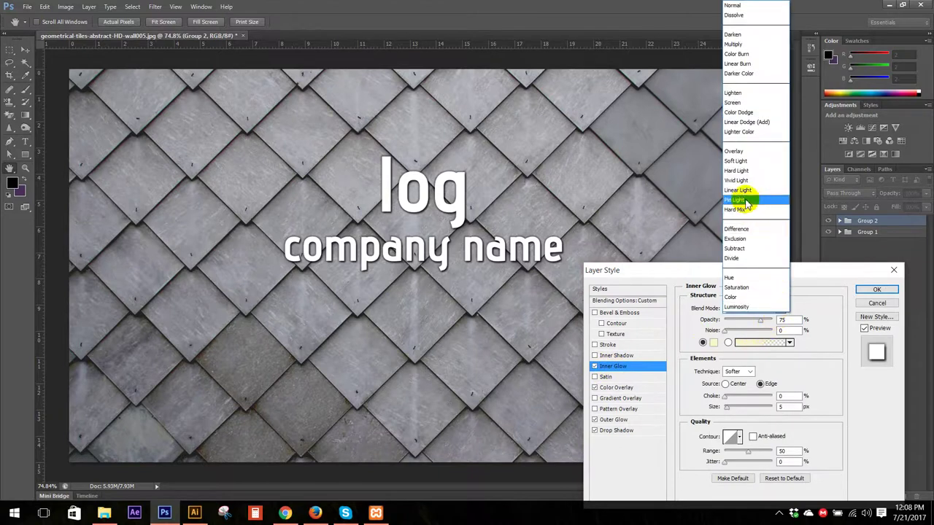
pyautogui.click(748, 249)
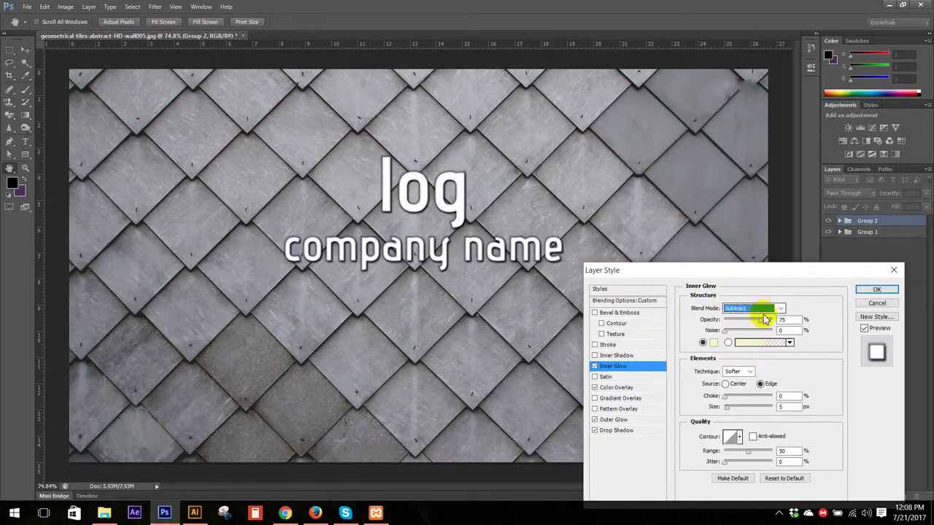
pyautogui.scroll(-1, 750, 316)
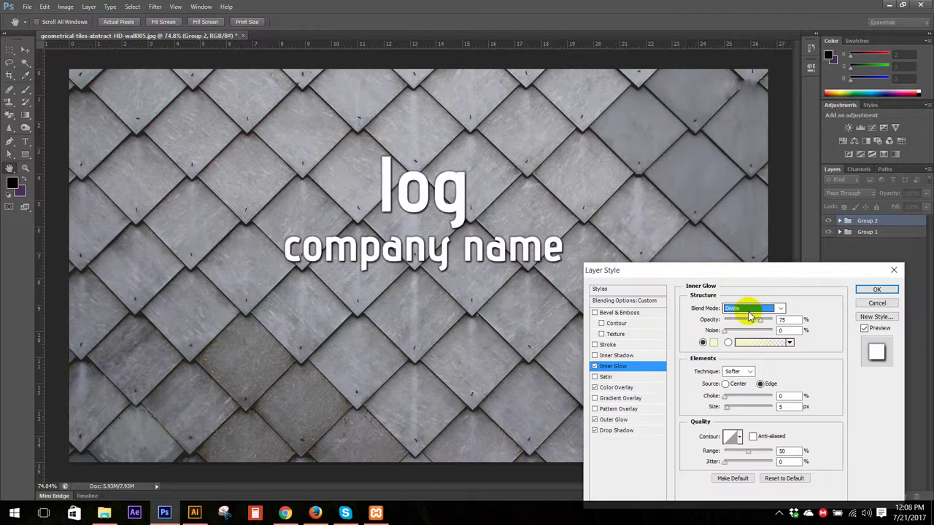
# - Add a Bevel & Emboss to the logo group with direction Down and depth 1%, apply the layer style and collapse its effects list
pyautogui.click(619, 313)
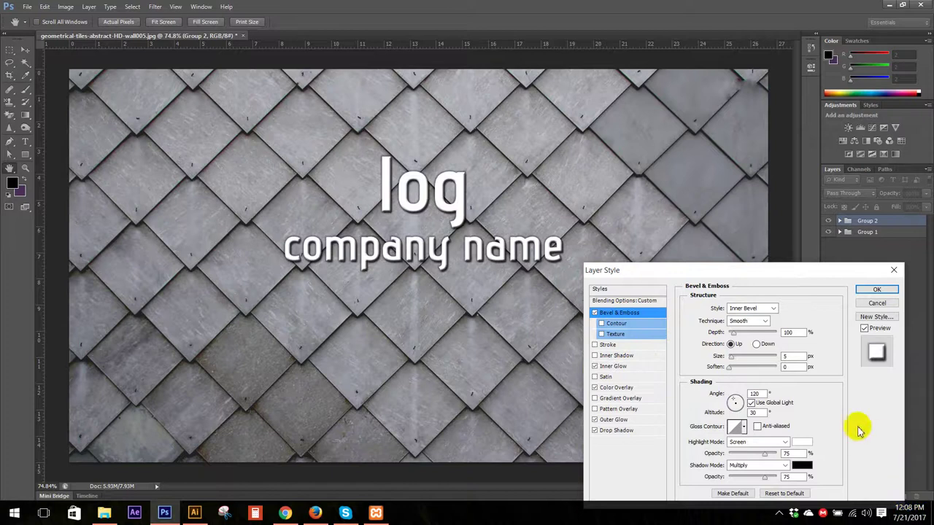
pyautogui.click(758, 344)
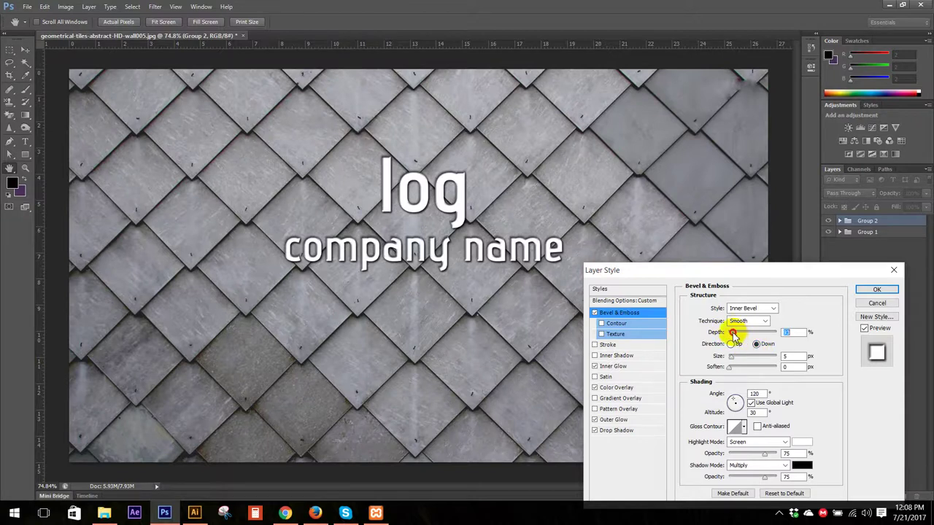
pyautogui.moveTo(736, 333); pyautogui.dragTo(732, 333)
pyautogui.moveTo(737, 336); pyautogui.dragTo(728, 335)
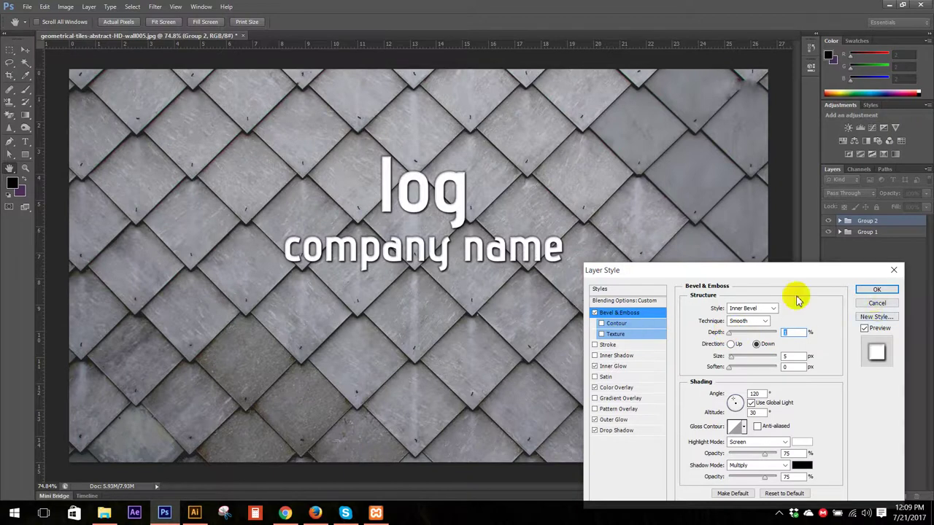
pyautogui.click(873, 291)
pyautogui.click(925, 223)
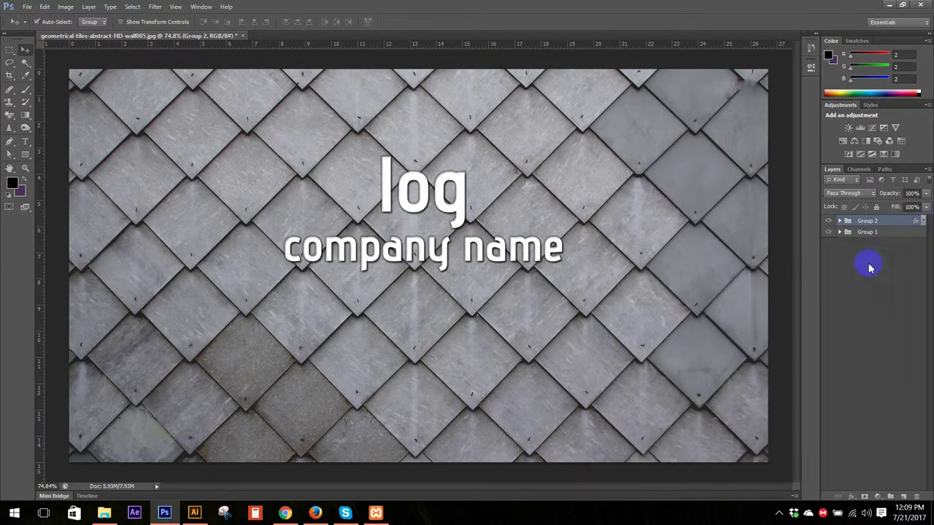
# - Add a Hue/Saturation adjustment layer directly above the background's Group 1, with saturation -31 and lightness +15
pyautogui.click(857, 232)
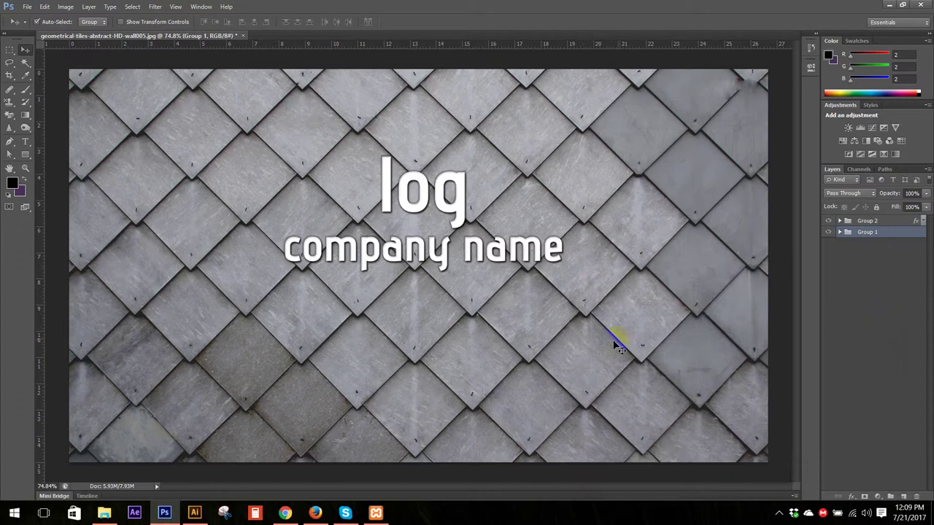
pyautogui.scroll(5, 271, 283)
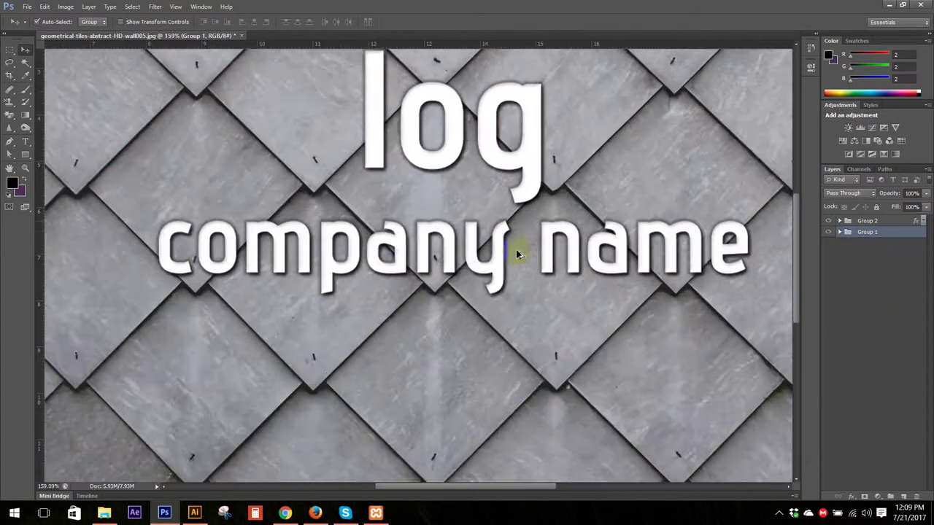
pyautogui.scroll(-5, 516, 250)
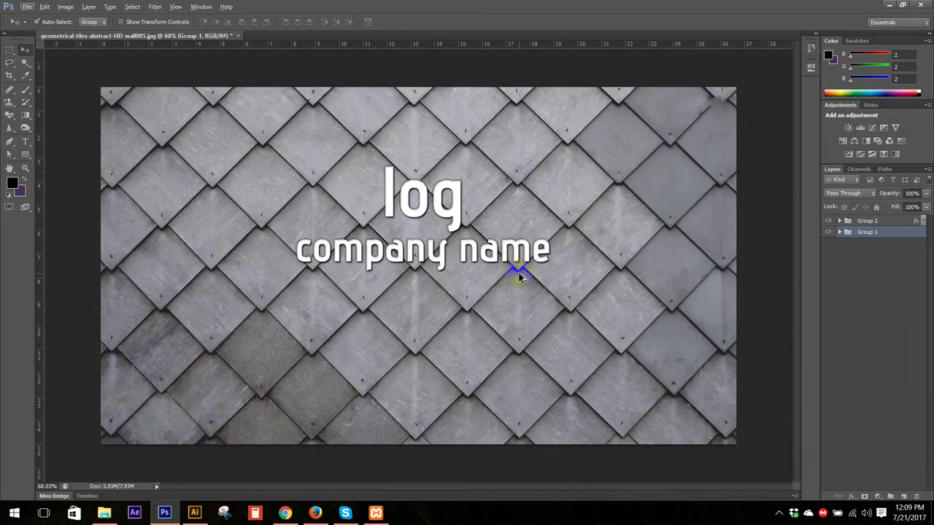
pyautogui.scroll(1, 503, 268)
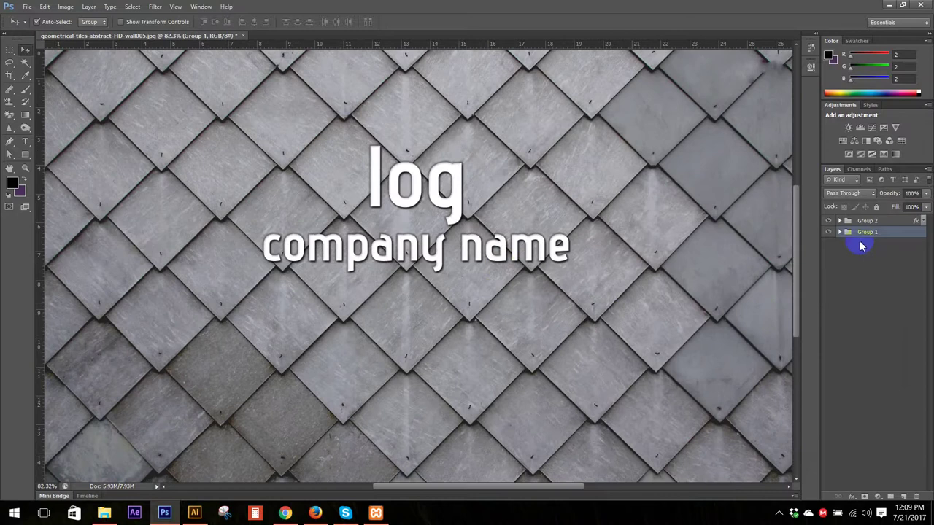
pyautogui.click(877, 496)
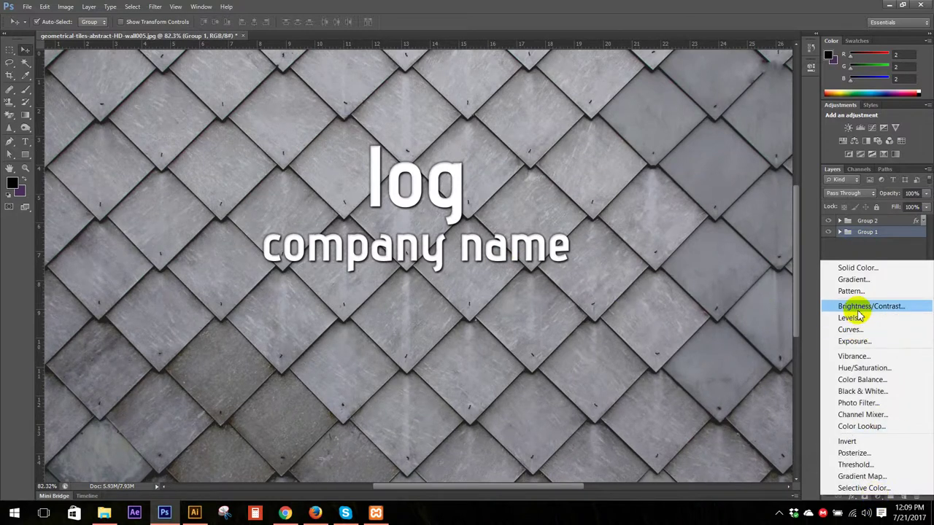
pyautogui.click(864, 368)
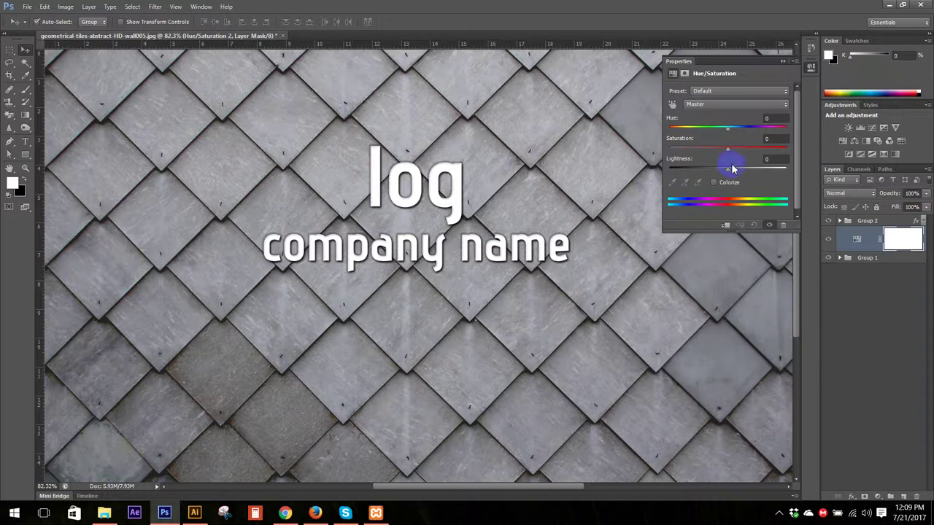
pyautogui.moveTo(741, 173); pyautogui.dragTo(738, 171)
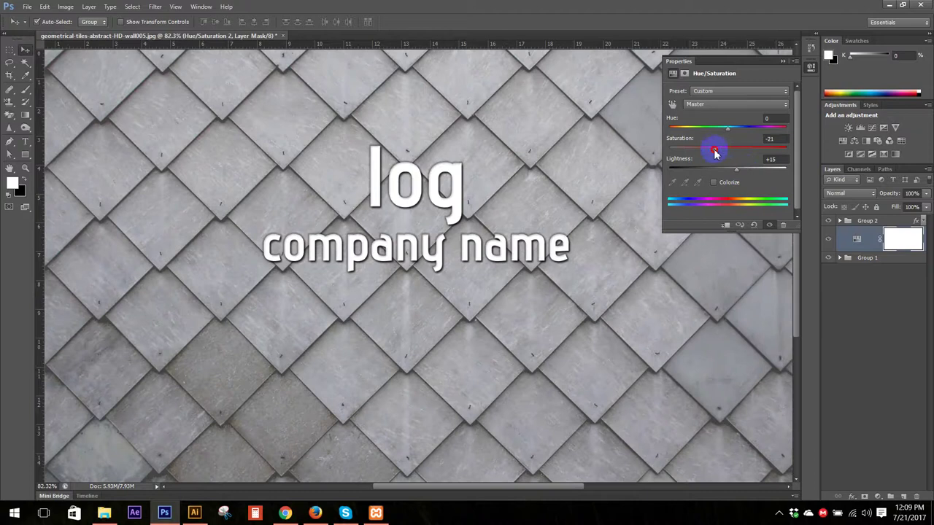
pyautogui.moveTo(711, 152); pyautogui.dragTo(710, 150)
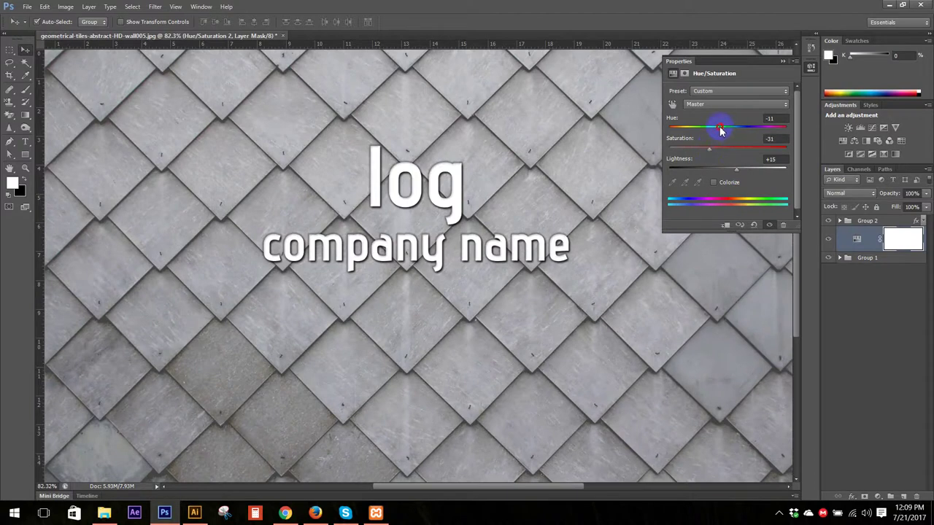
pyautogui.click(783, 62)
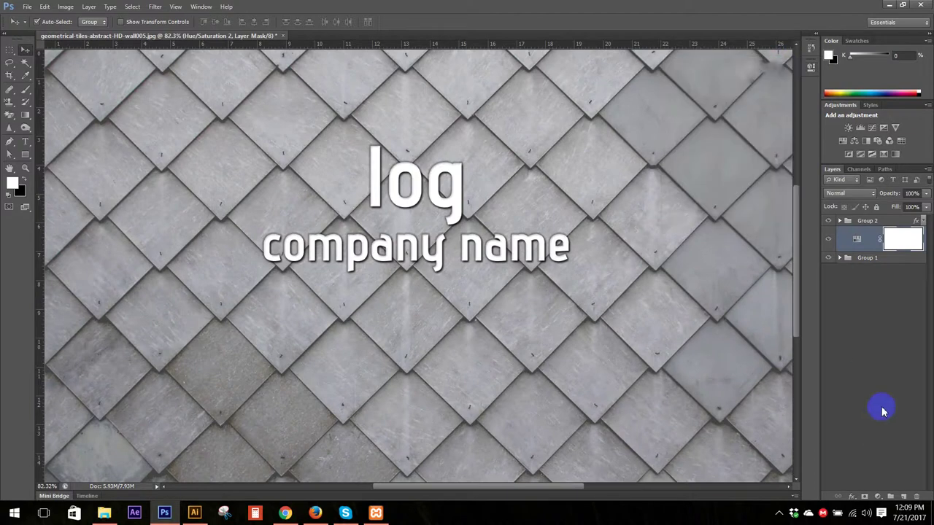
pyautogui.click(878, 497)
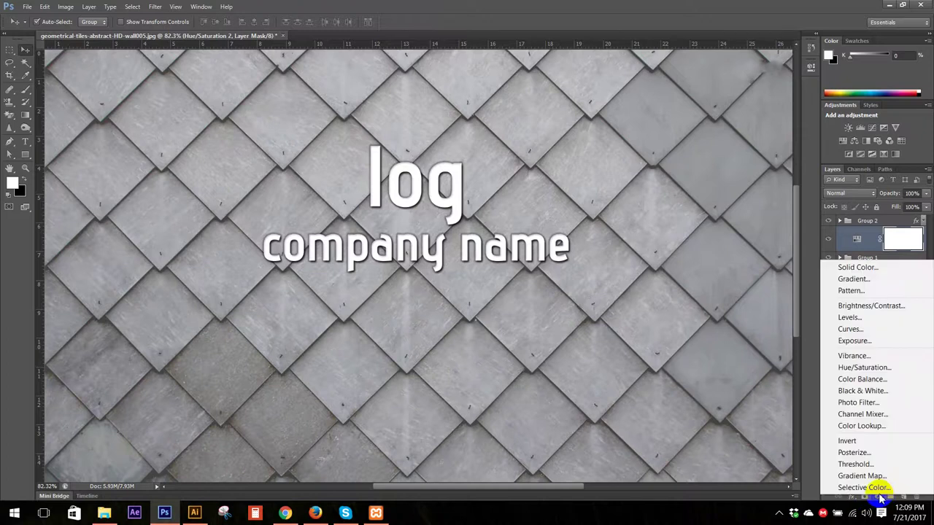
pyautogui.click(738, 375)
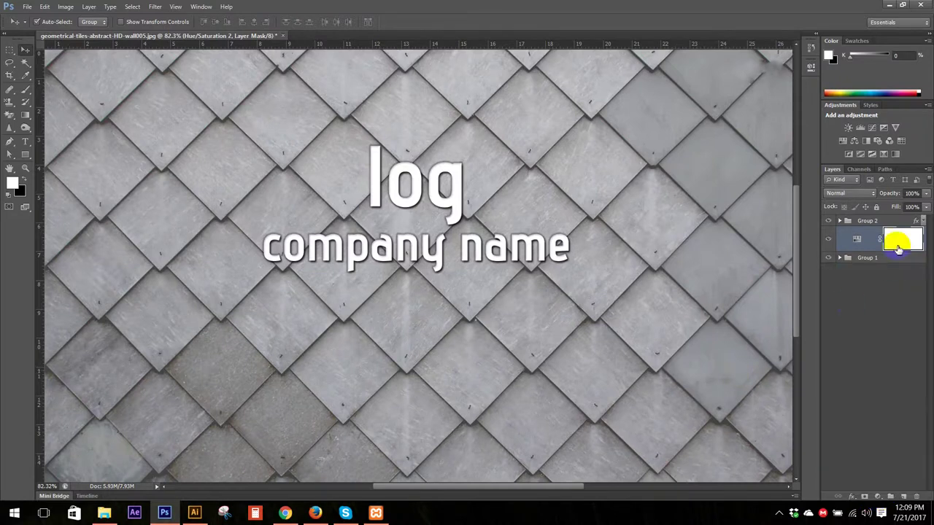
pyautogui.click(840, 221)
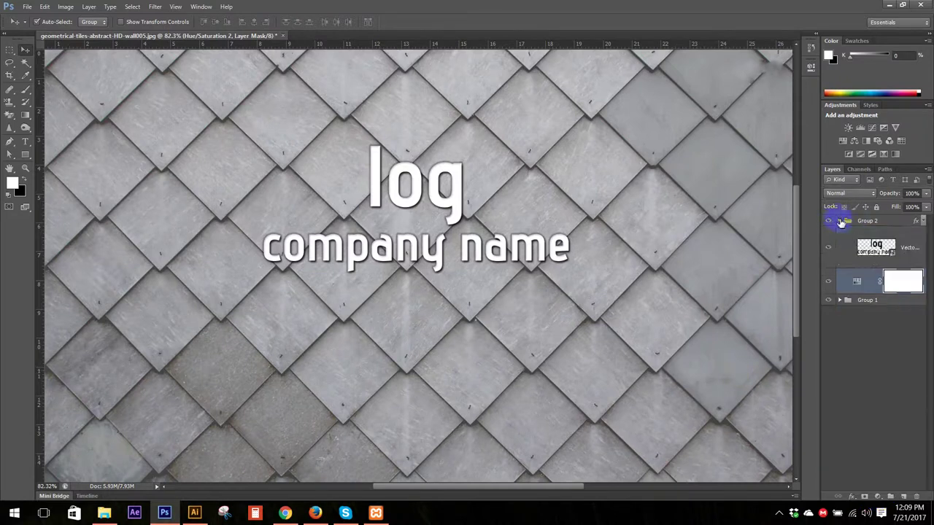
pyautogui.click(840, 221)
pyautogui.click(867, 224)
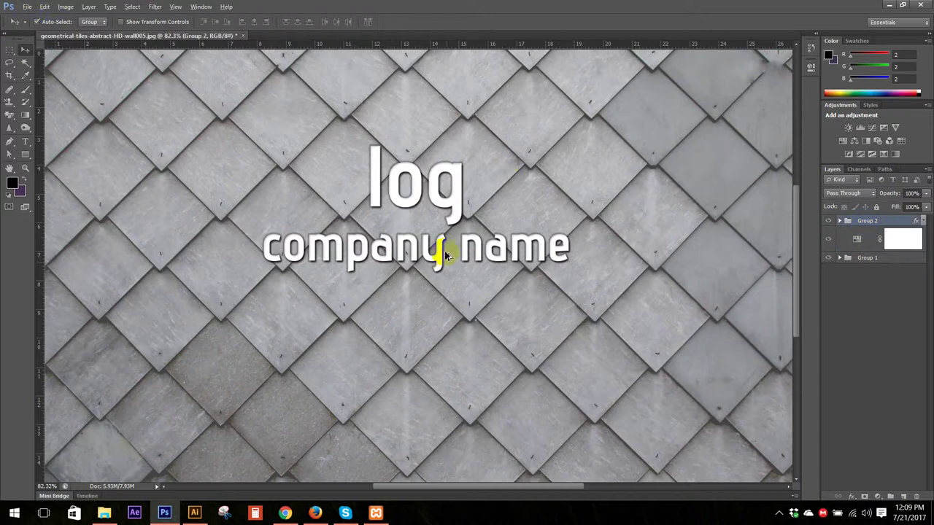
pyautogui.scroll(1, 438, 260)
pyautogui.scroll(-1, 442, 267)
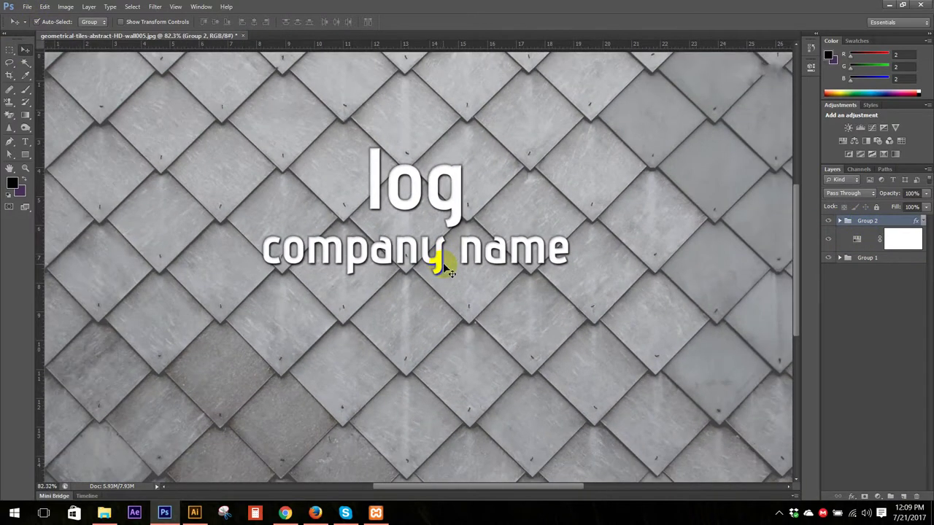
pyautogui.scroll(1, 447, 270)
# - Add a Brightness/Contrast adjustment layer above the Hue/Saturation layer, with brightness 1 and contrast about -17
pyautogui.click(901, 242)
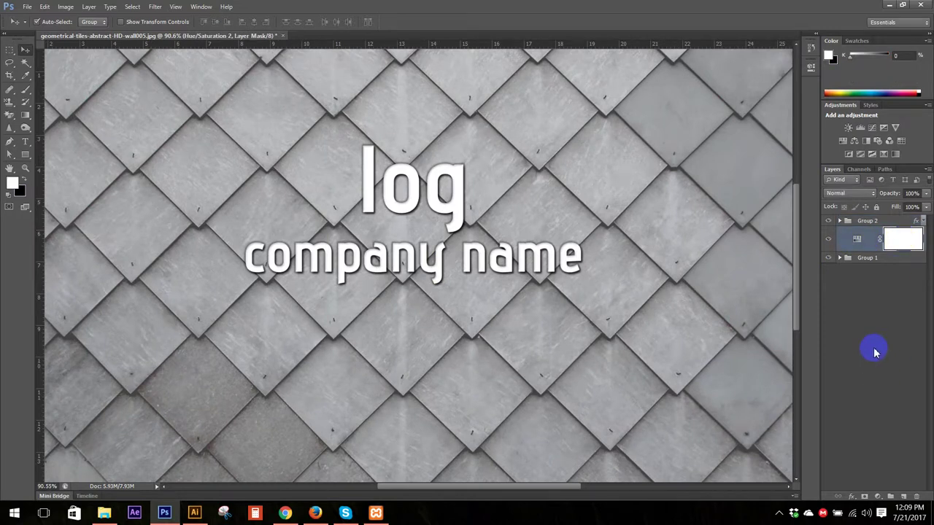
pyautogui.click(880, 497)
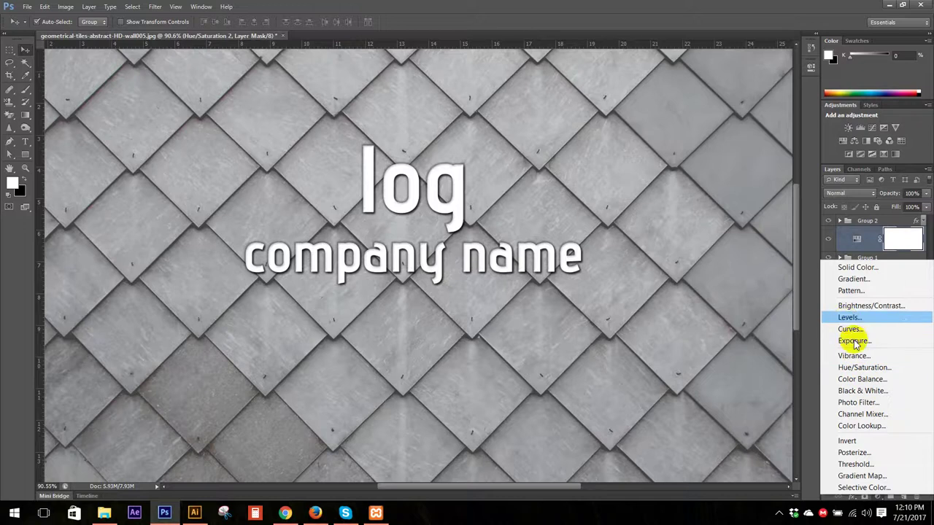
pyautogui.click(845, 307)
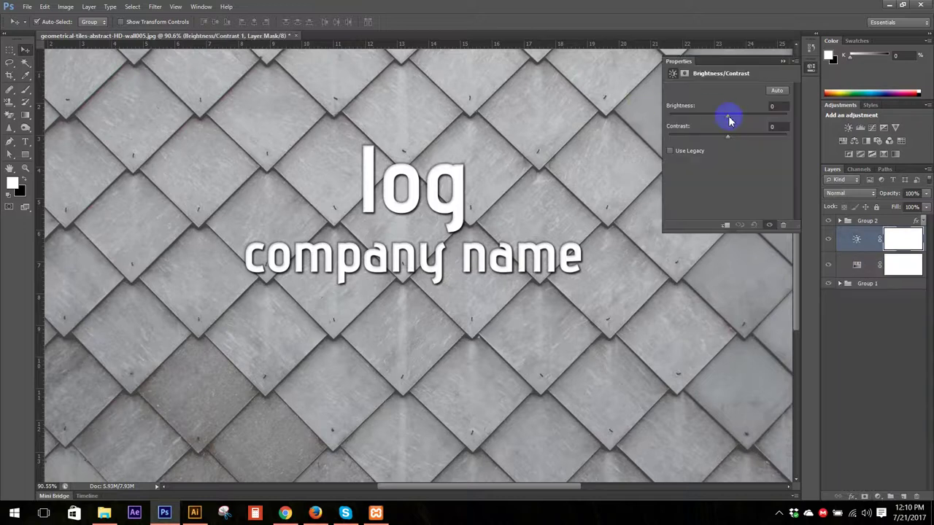
pyautogui.moveTo(731, 121); pyautogui.dragTo(728, 119)
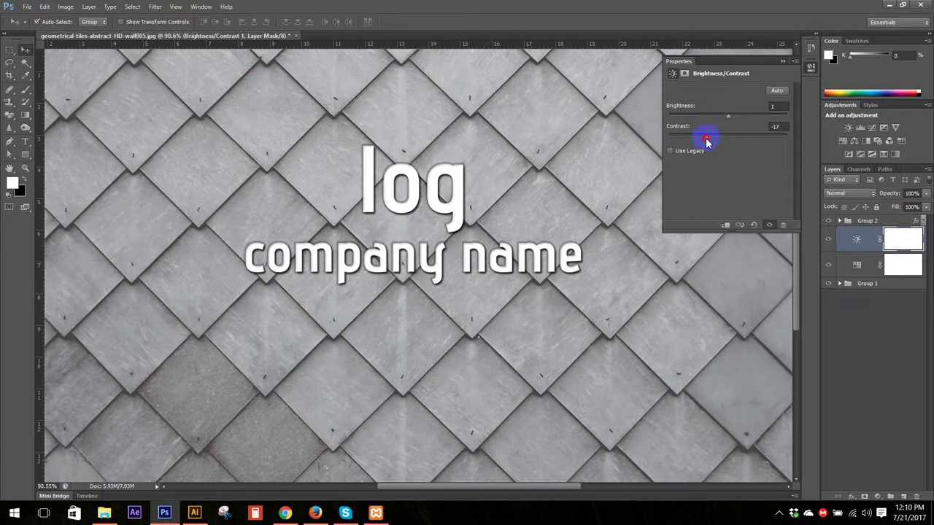
pyautogui.click(780, 65)
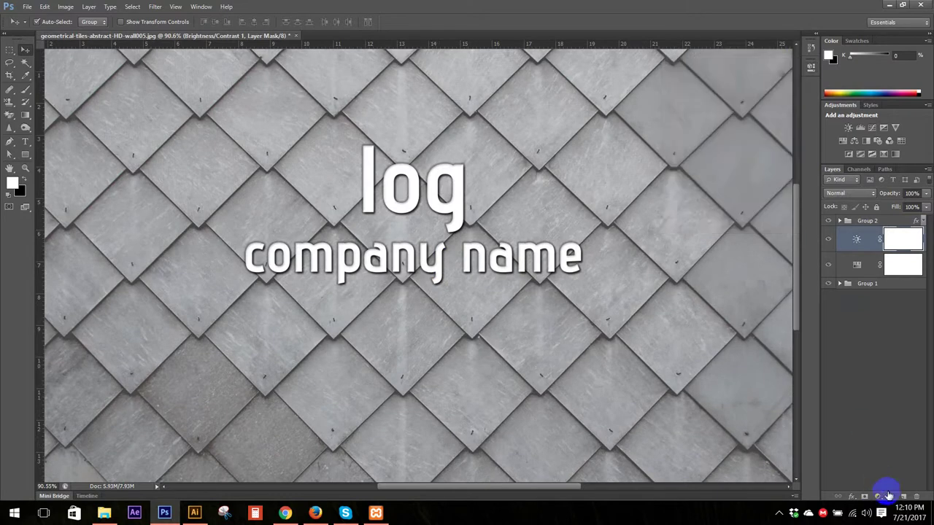
# - Add a Levels adjustment layer above the Brightness/Contrast layer, with output levels 38 and 250
pyautogui.click(879, 500)
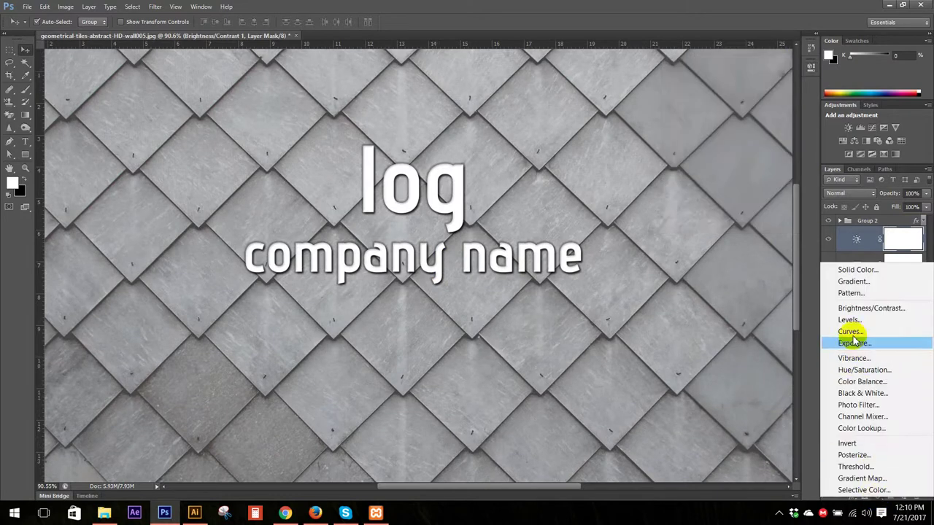
pyautogui.click(849, 322)
pyautogui.click(687, 191)
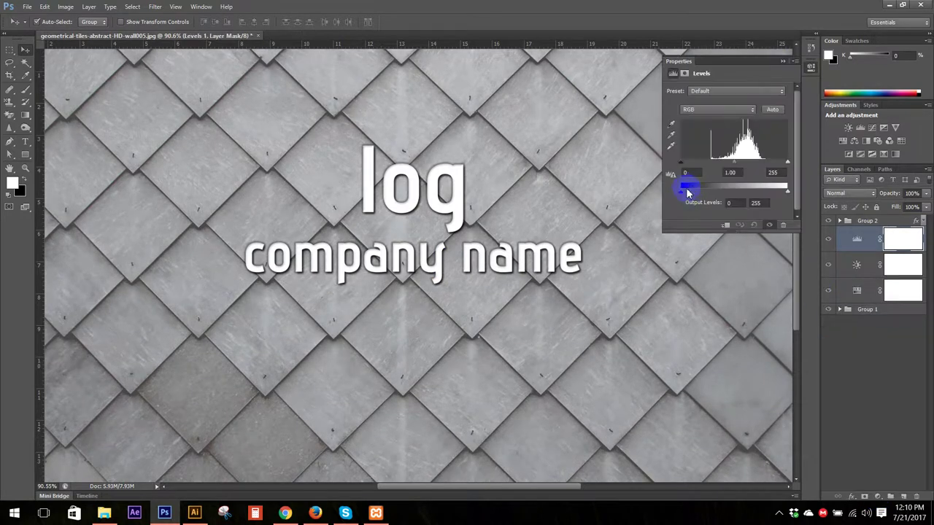
pyautogui.moveTo(691, 195); pyautogui.dragTo(697, 194)
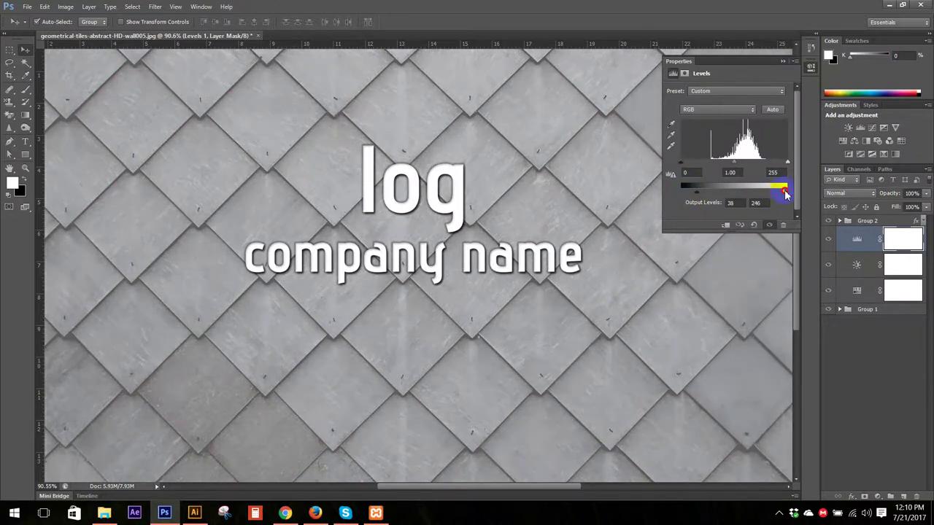
pyautogui.moveTo(786, 193); pyautogui.dragTo(787, 194)
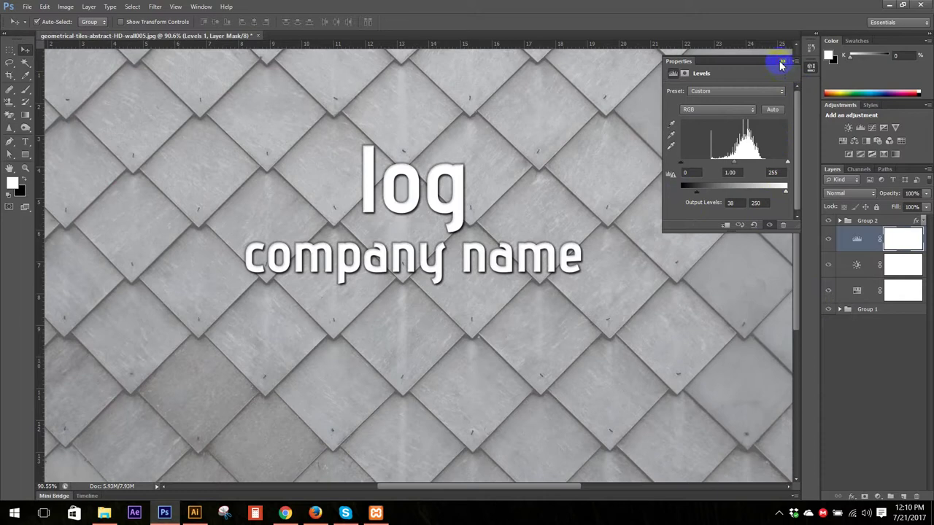
pyautogui.click(780, 61)
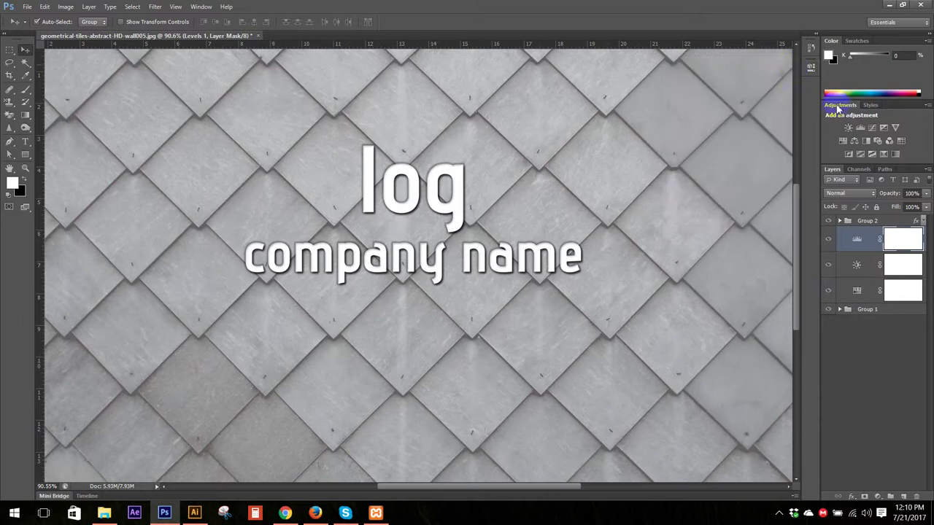
# - Add a Curves adjustment layer above the Levels layer, with one control point near the middle of the RGB curve
pyautogui.click(880, 497)
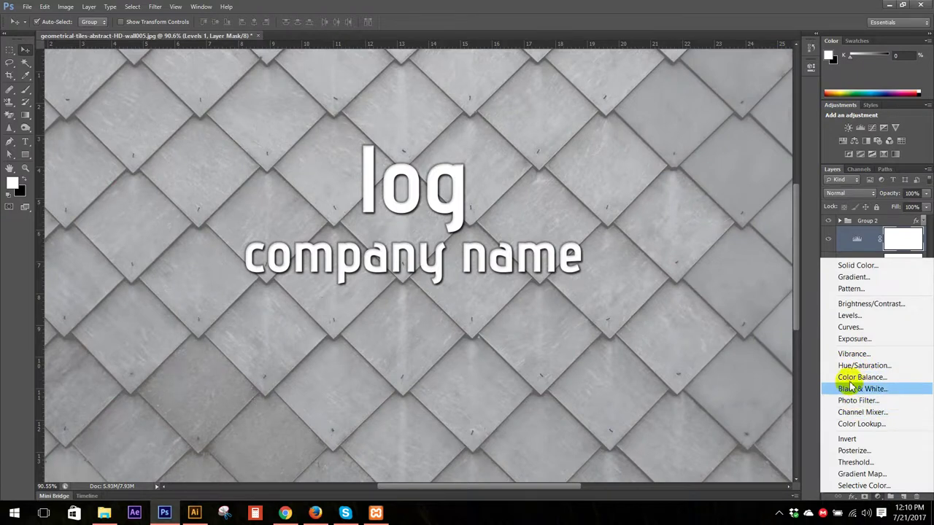
pyautogui.click(851, 330)
pyautogui.moveTo(688, 197); pyautogui.dragTo(729, 166)
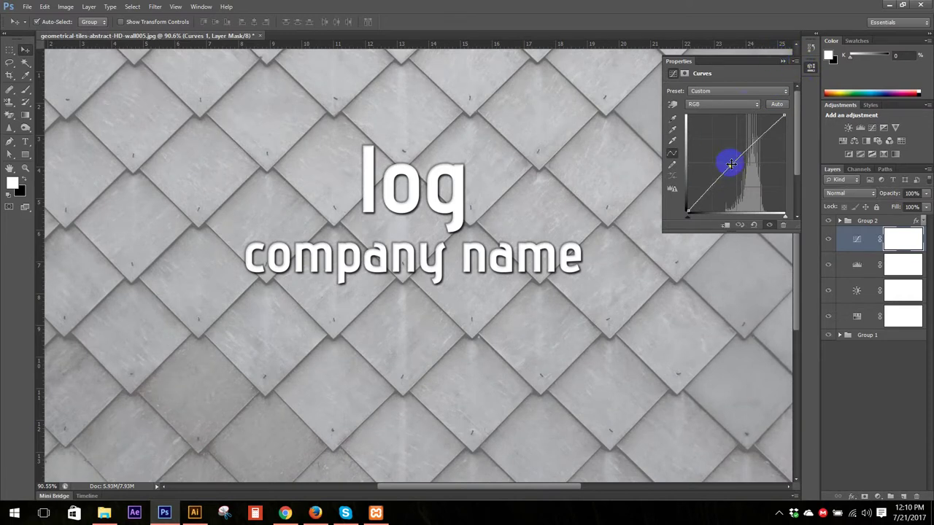
pyautogui.moveTo(731, 161); pyautogui.dragTo(733, 164)
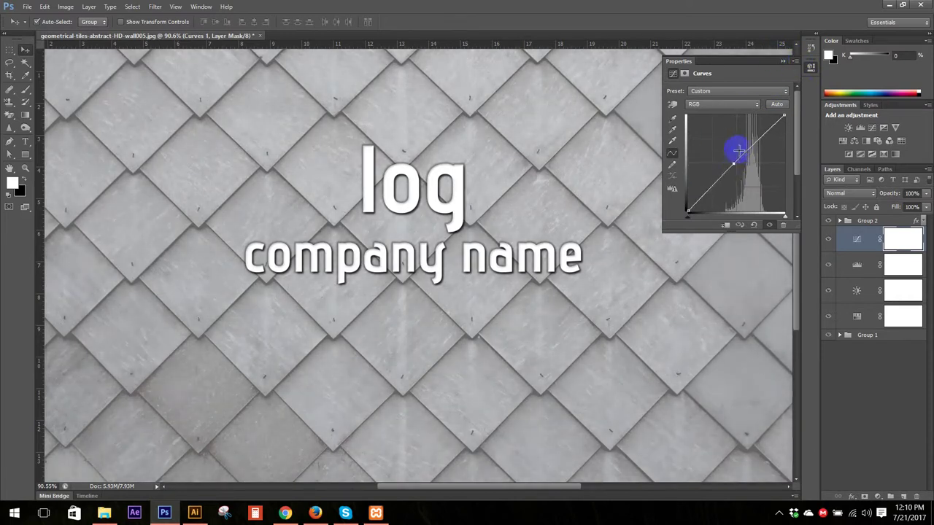
pyautogui.click(781, 64)
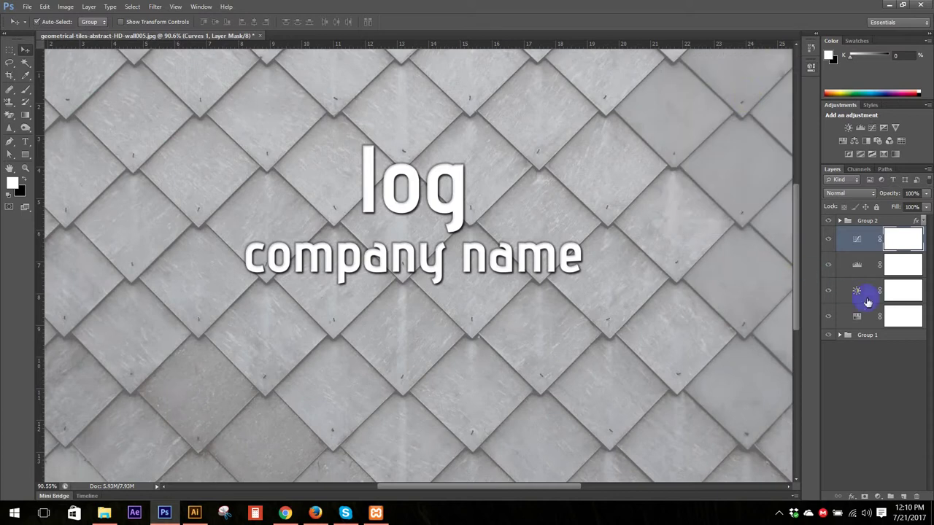
# - Group the Curves, Levels, Brightness/Contrast and Hue/Saturation adjustment layers together
pyautogui.click(906, 324)
pyautogui.click(893, 239)
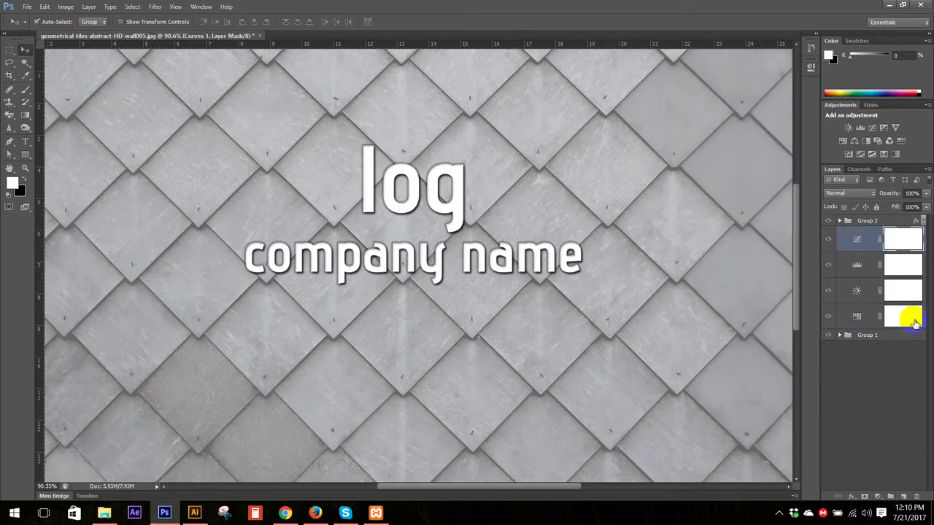
pyautogui.keyDown('shift'); pyautogui.click(917, 330); pyautogui.keyUp('shift')
pyautogui.hotkey('ctrl', 'z')
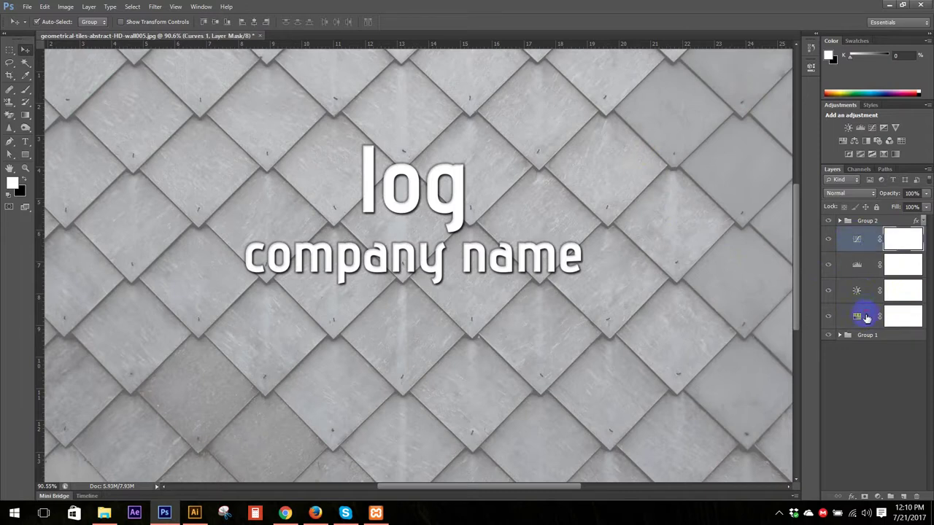
pyautogui.keyDown('shift'); pyautogui.click(867, 318); pyautogui.keyUp('shift')
pyautogui.hotkey('ctrl', 'g')
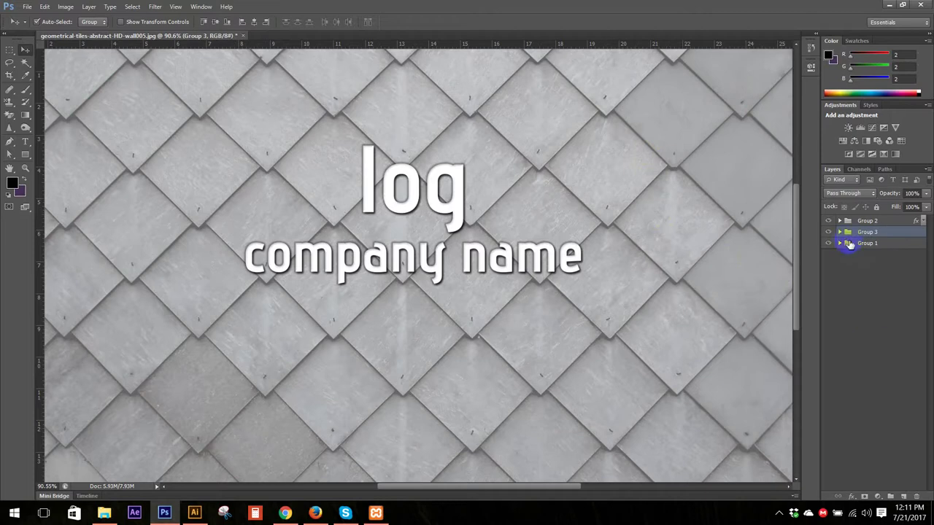
# - Group the adjustment layers' group with Group 1 and name the new group "bacround"
pyautogui.keyDown('shift'); pyautogui.click(868, 245); pyautogui.keyUp('shift')
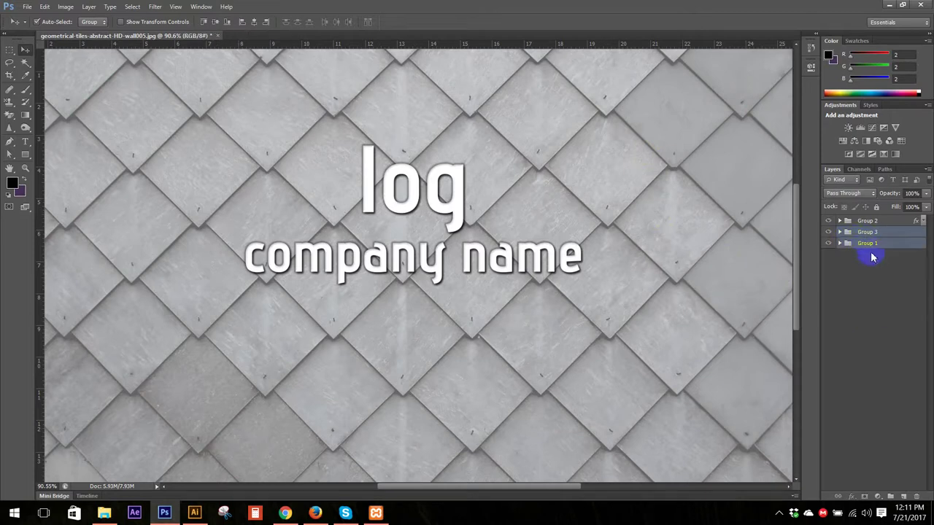
pyautogui.hotkey('ctrl', 'g')
pyautogui.doubleClick(870, 233)
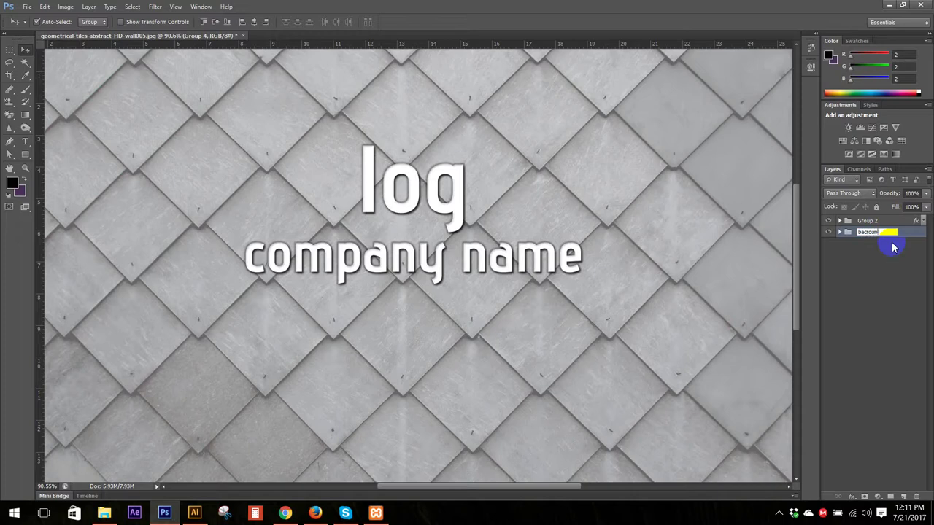
pyautogui.press('Return')
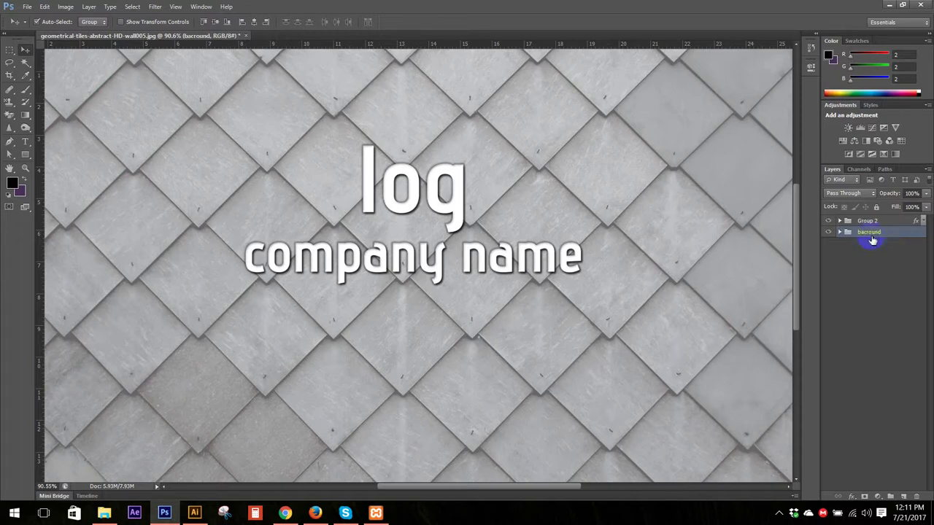
# - Expand Group 2 and rename it "logo"
pyautogui.click(846, 222)
pyautogui.click(840, 221)
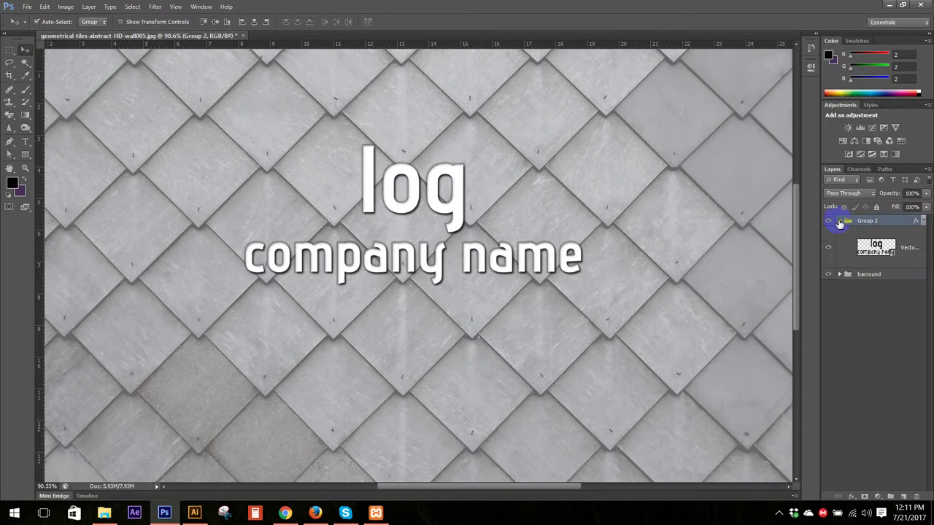
pyautogui.rightClick(867, 224)
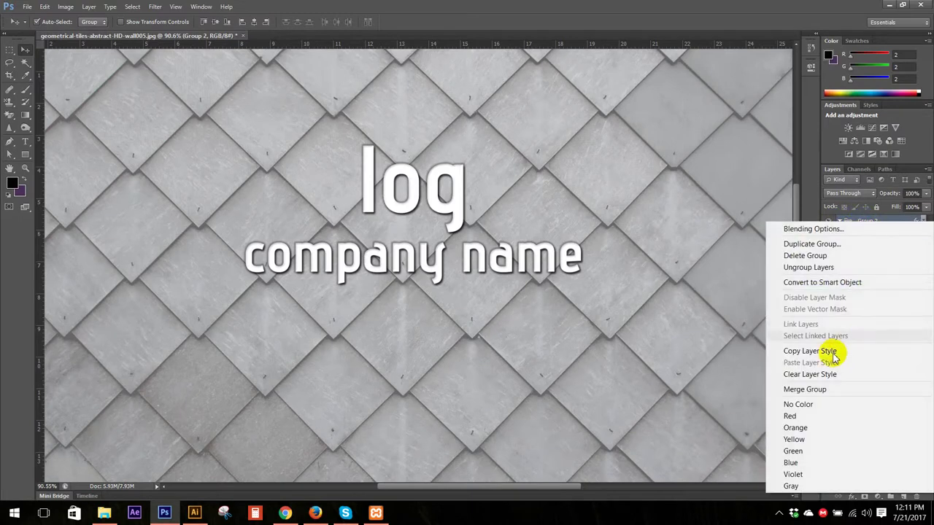
pyautogui.click(735, 349)
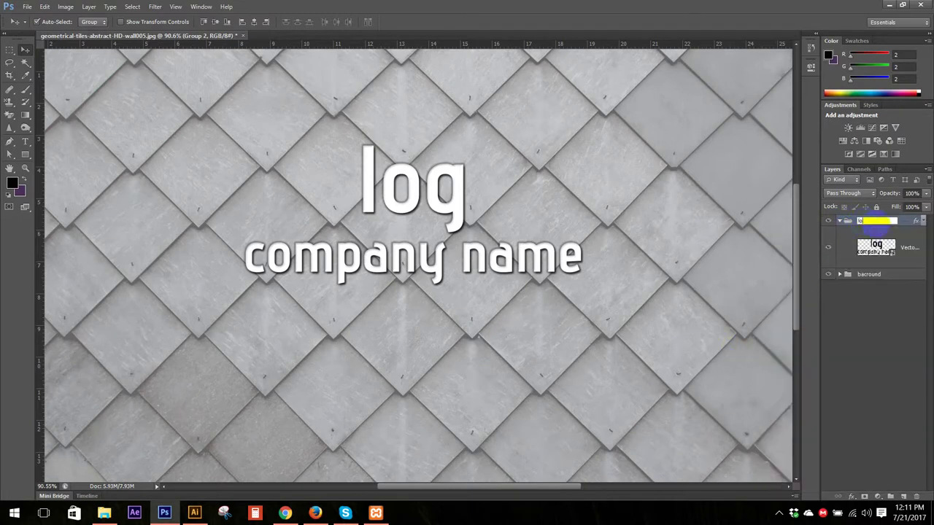
pyautogui.press('Return')
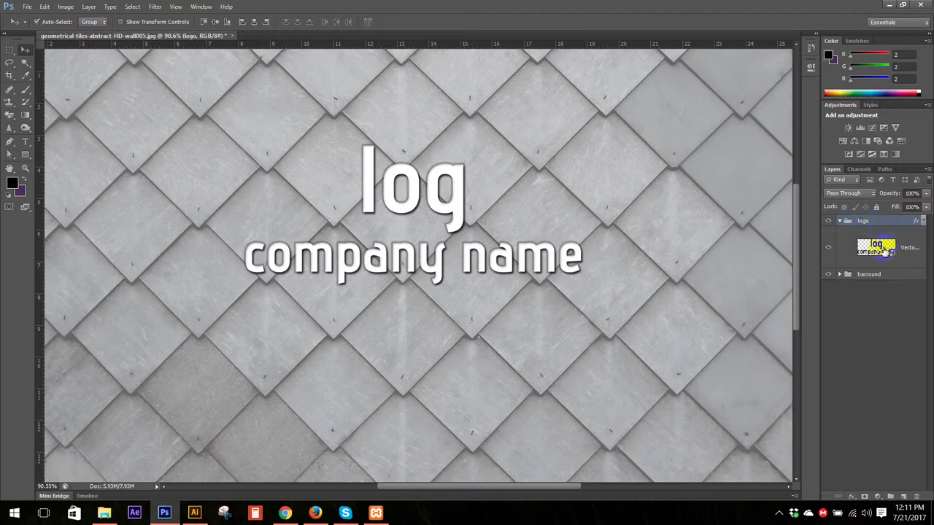
# - Open the logo's vector smart object and place the photo WP_20170218_12_45_12_Pro.jpg from the Dana park folder into it
pyautogui.click(885, 251)
pyautogui.doubleClick(894, 253)
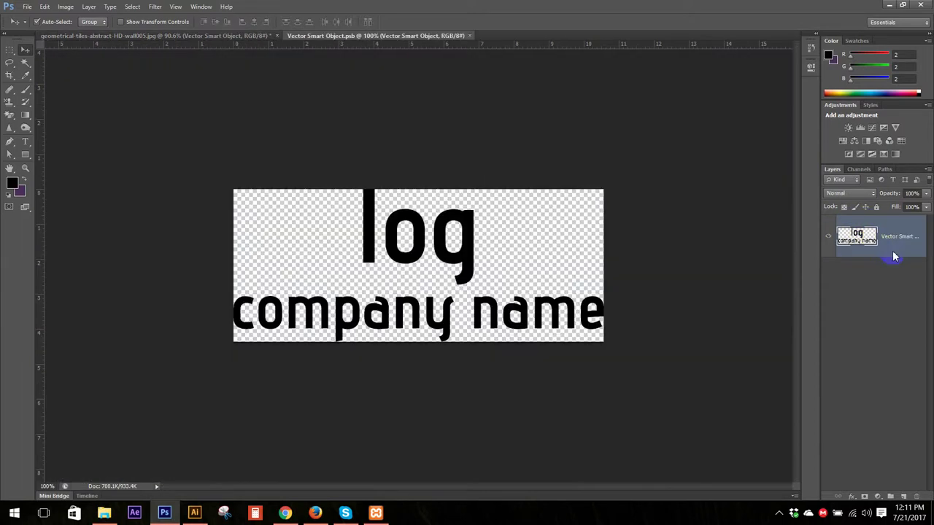
pyautogui.click(28, 6)
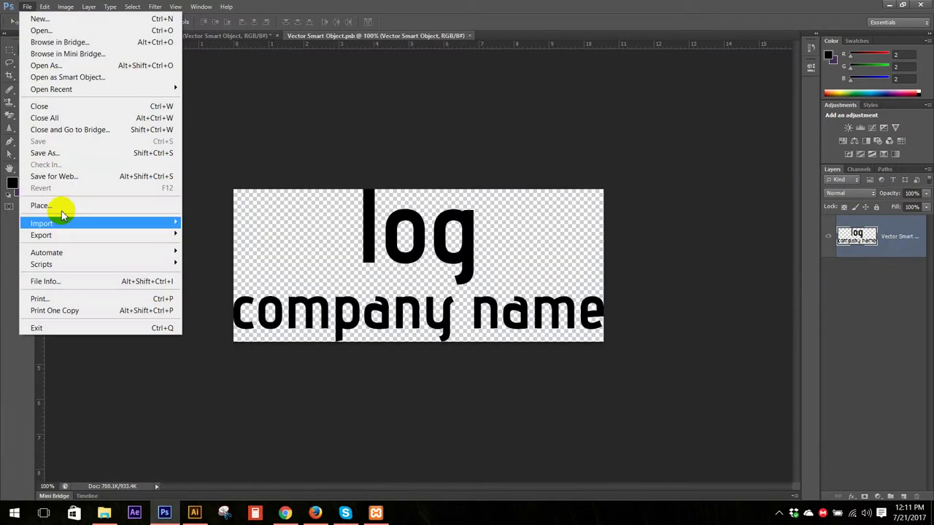
pyautogui.click(58, 204)
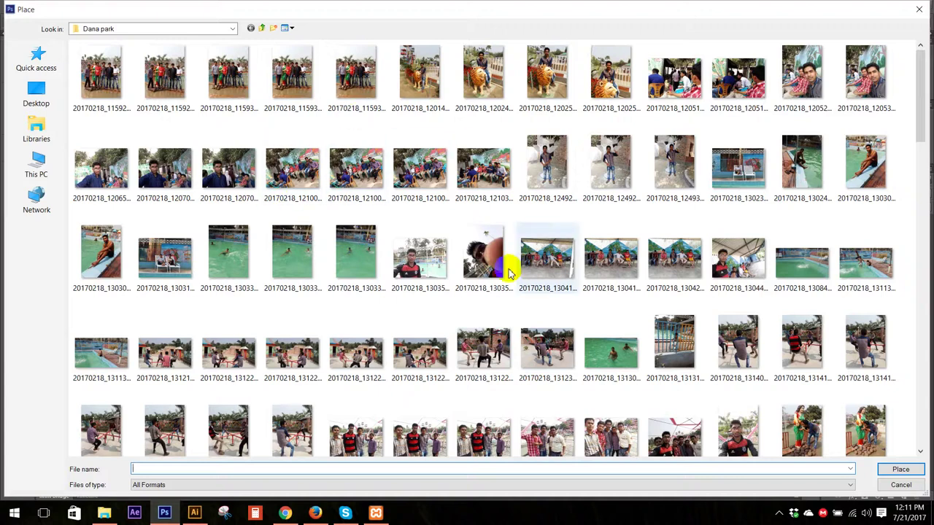
pyautogui.scroll(-3, 511, 265)
pyautogui.scroll(2, 511, 146)
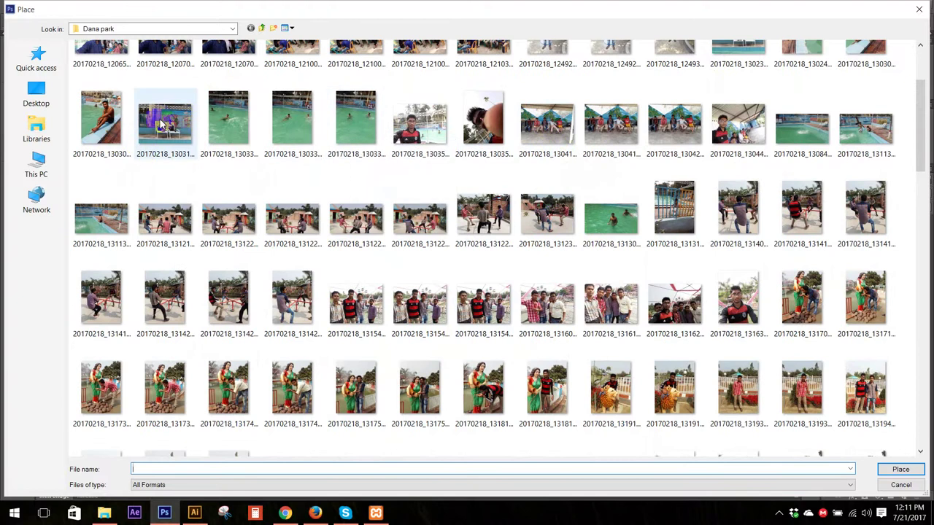
pyautogui.scroll(-3, 775, 316)
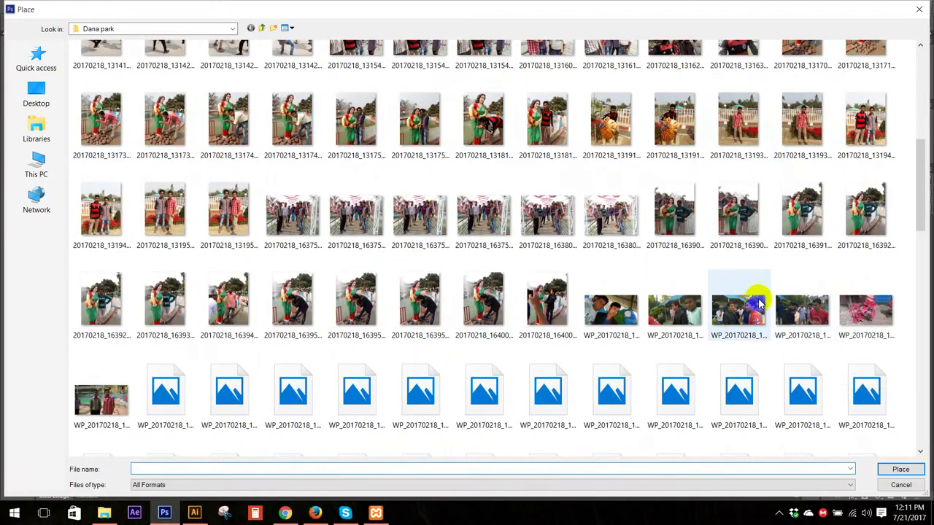
pyautogui.click(869, 305)
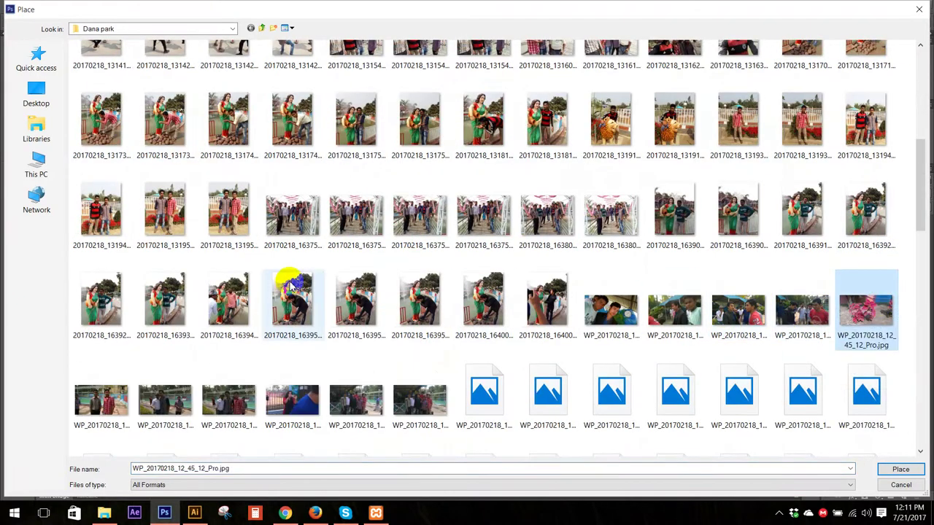
pyautogui.doubleClick(871, 302)
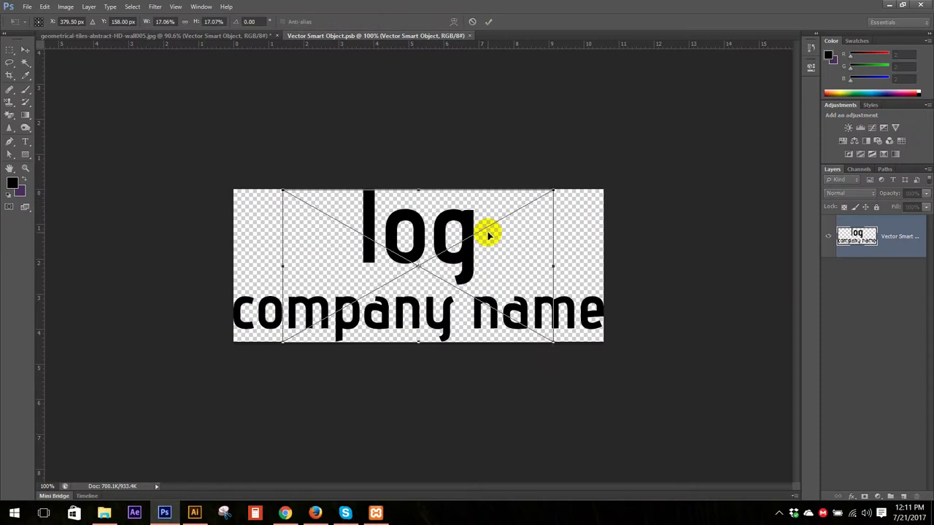
pyautogui.click(489, 21)
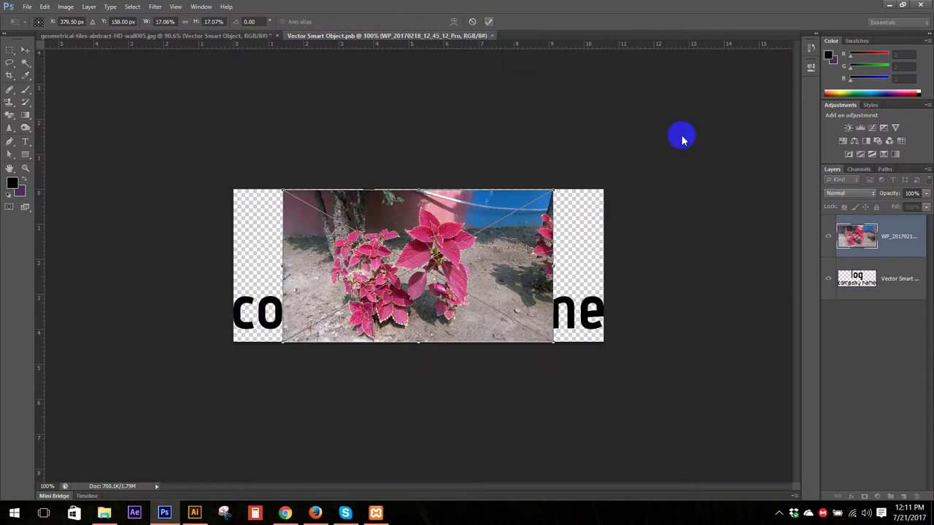
# - Hide the original logo text layer, save the smart object and check the mockup in the tile wall document
pyautogui.click(828, 278)
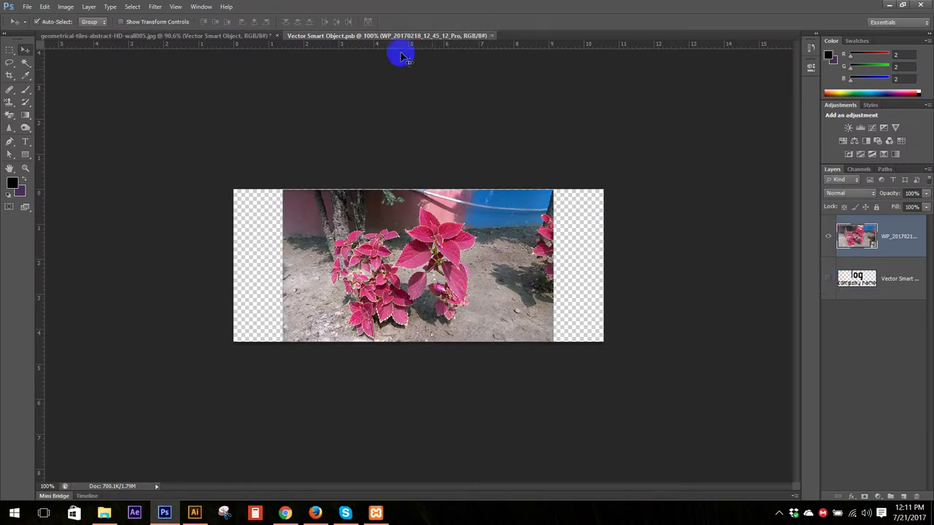
pyautogui.click(248, 35)
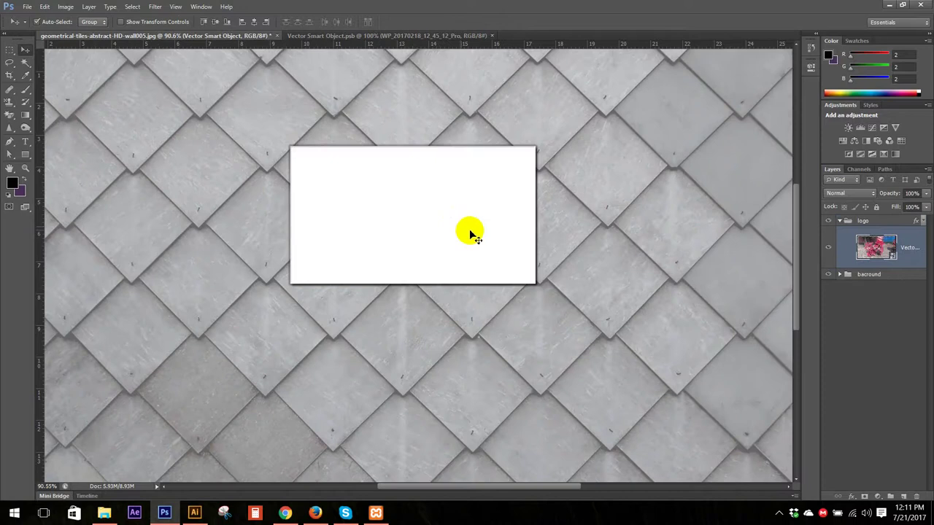
pyautogui.scroll(-2, 496, 275)
pyautogui.hotkey('ctrl', 'a')
pyautogui.scroll(1, 368, 103)
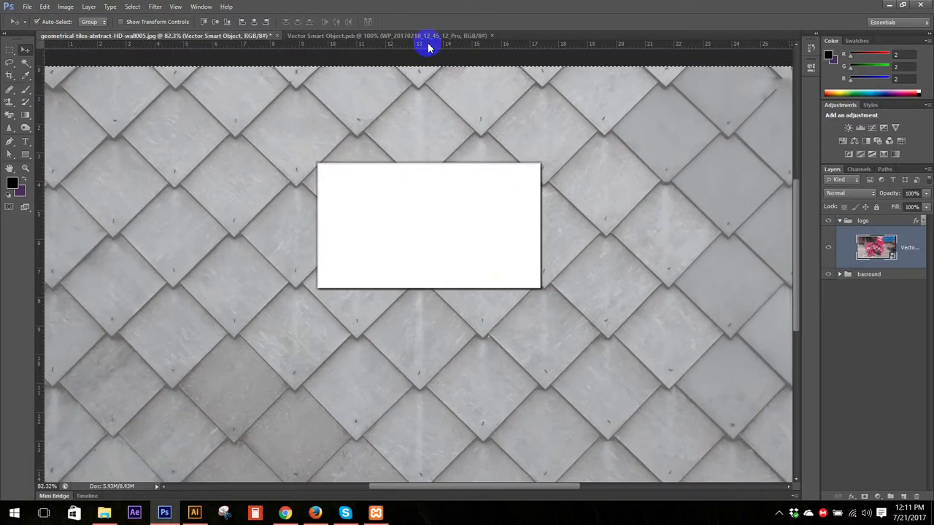
# - Try to place 4.ai from the vactor folder on drive D: into the logo's smart object
pyautogui.click(425, 37)
pyautogui.click(27, 6)
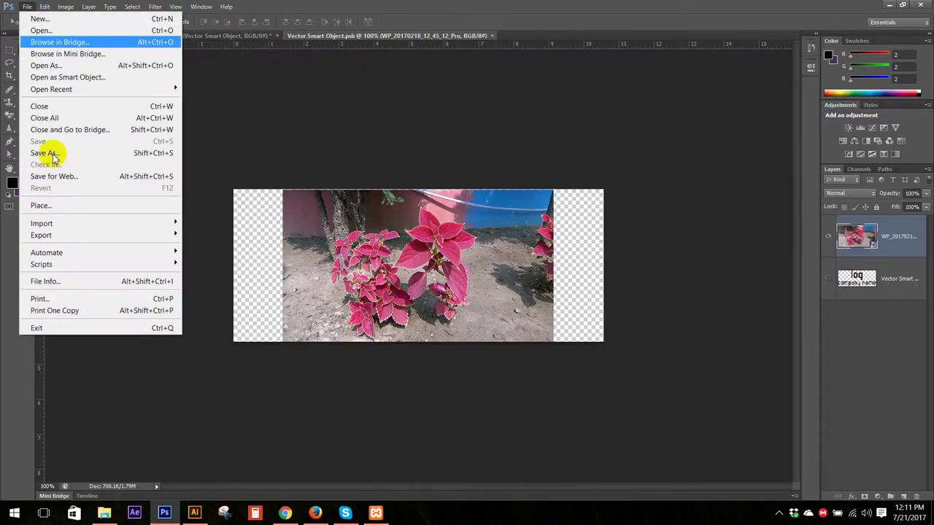
pyautogui.click(53, 206)
pyautogui.scroll(-3, 182, 197)
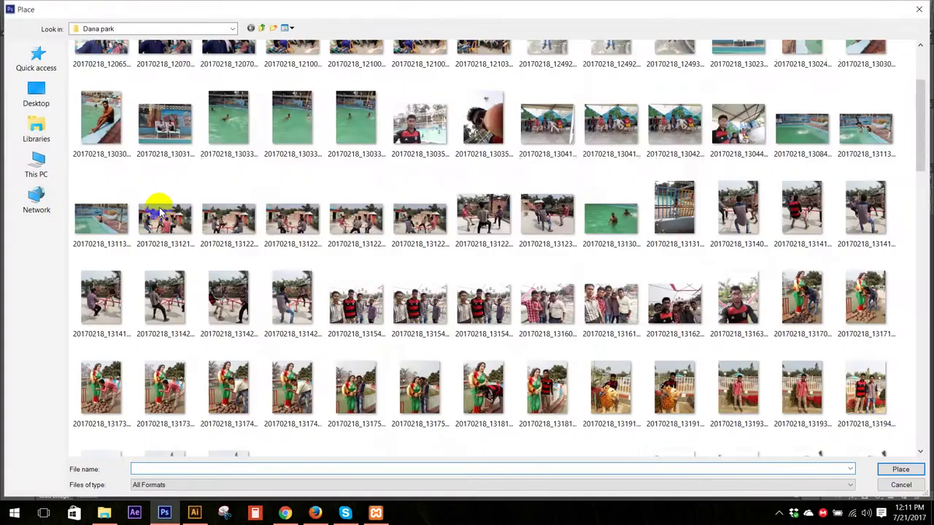
pyautogui.click(36, 164)
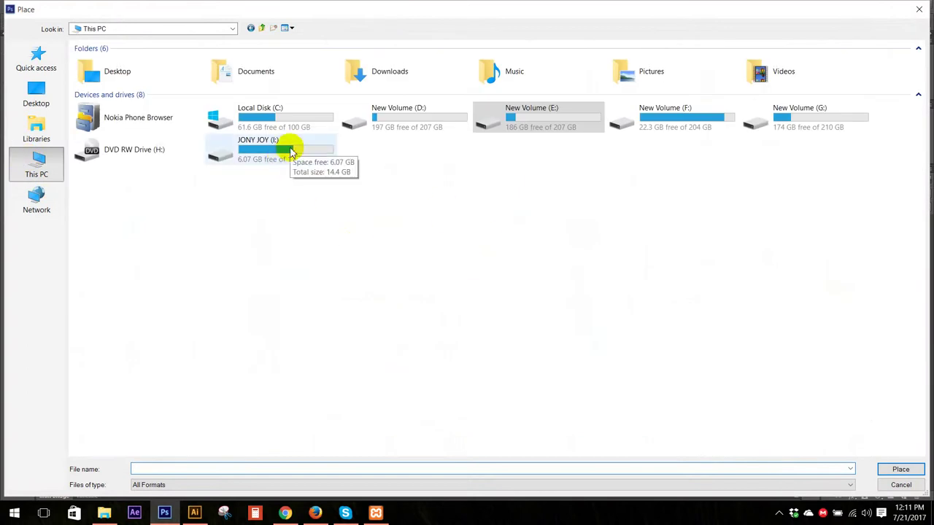
pyautogui.doubleClick(420, 119)
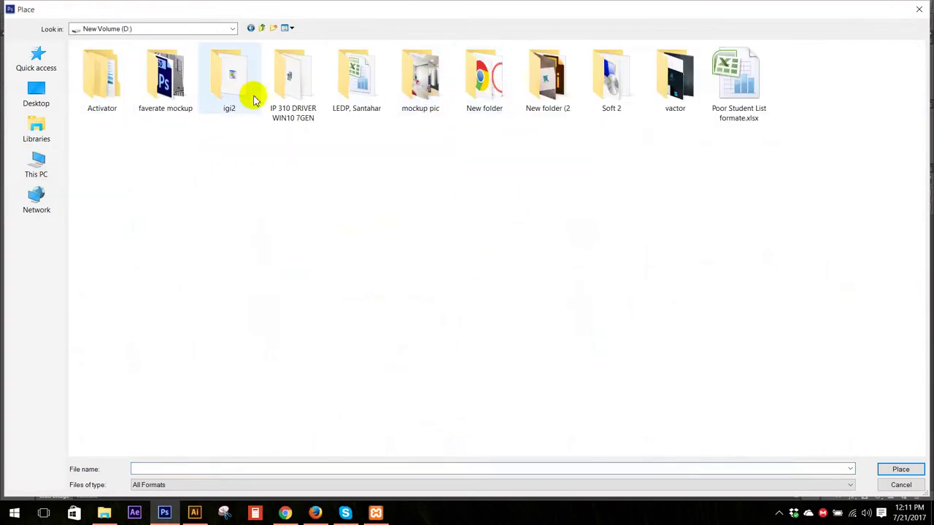
pyautogui.doubleClick(673, 109)
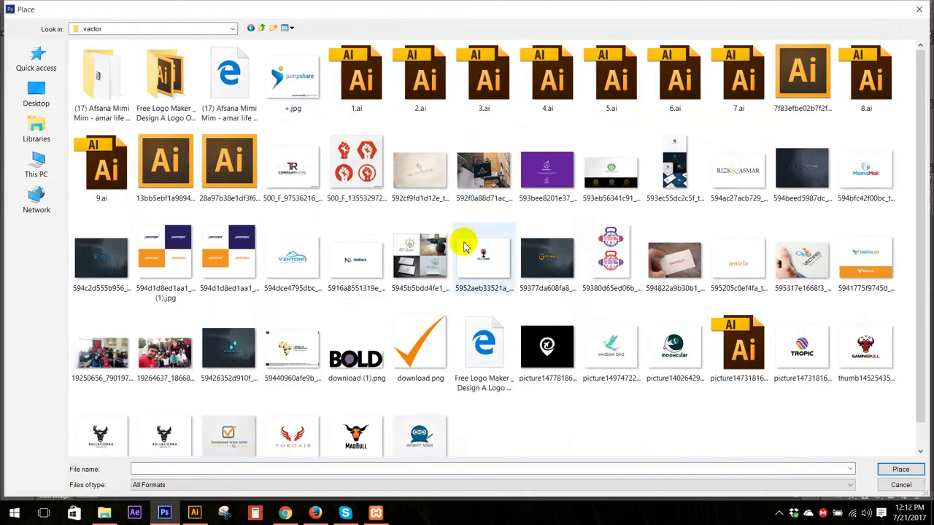
pyautogui.scroll(-1, 470, 219)
pyautogui.scroll(1, 467, 247)
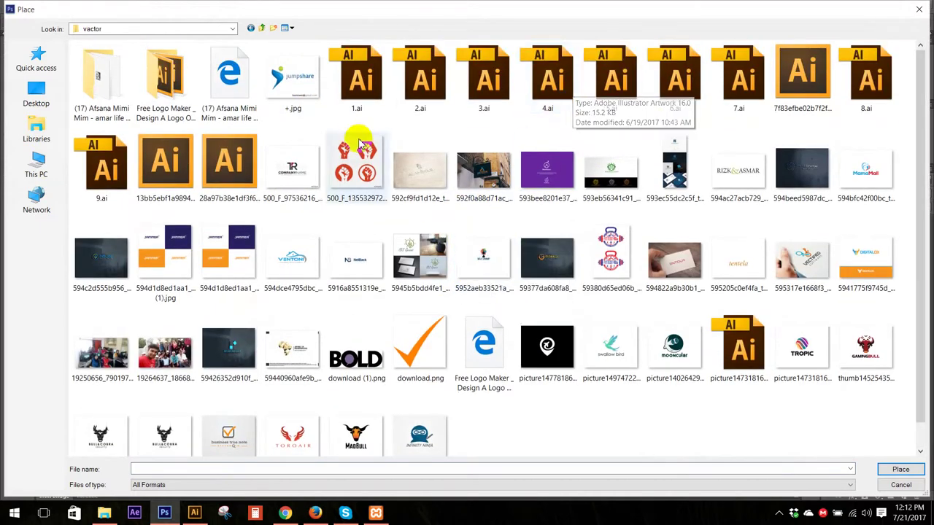
pyautogui.doubleClick(547, 73)
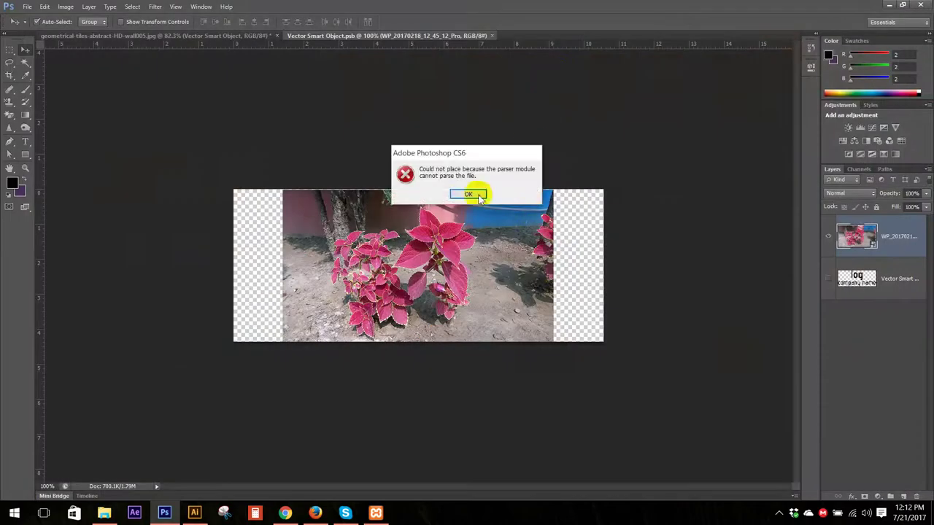
pyautogui.click(467, 195)
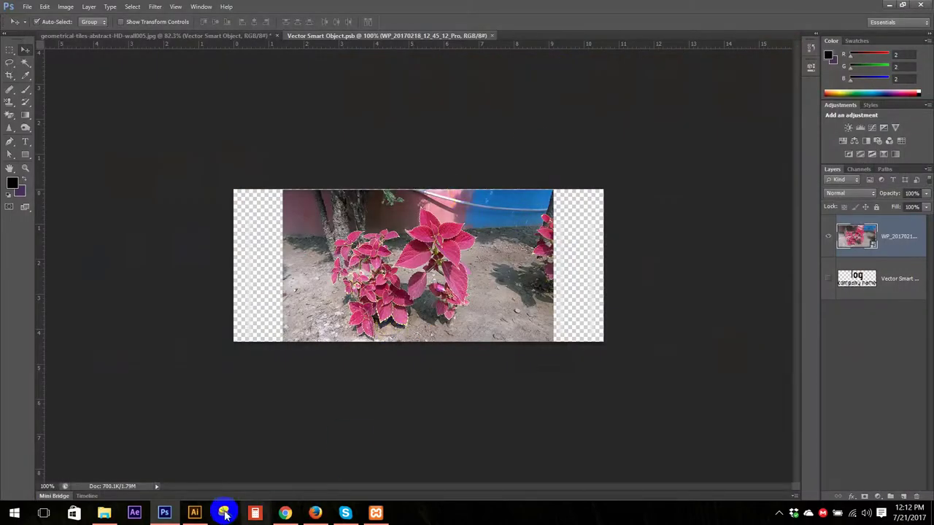
pyautogui.click(284, 515)
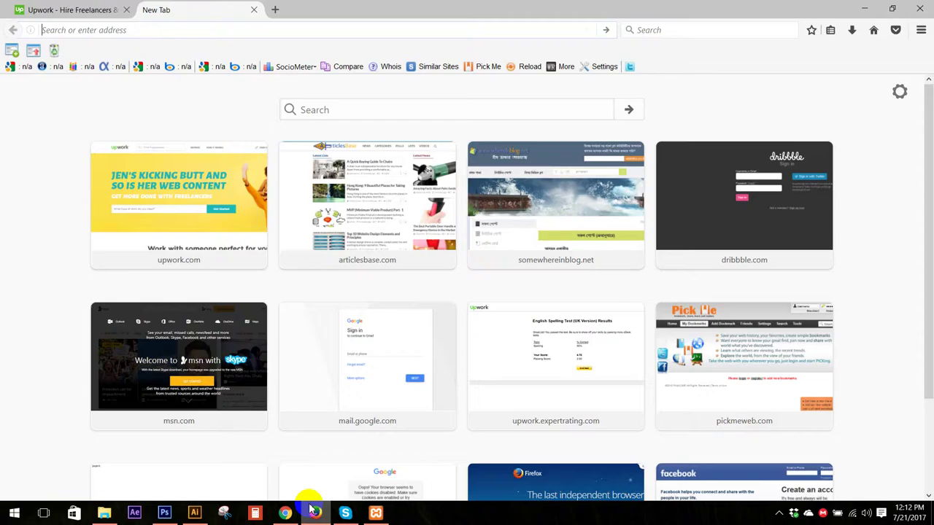
pyautogui.click(205, 513)
pyautogui.scroll(-2, 467, 282)
pyautogui.scroll(2, 520, 206)
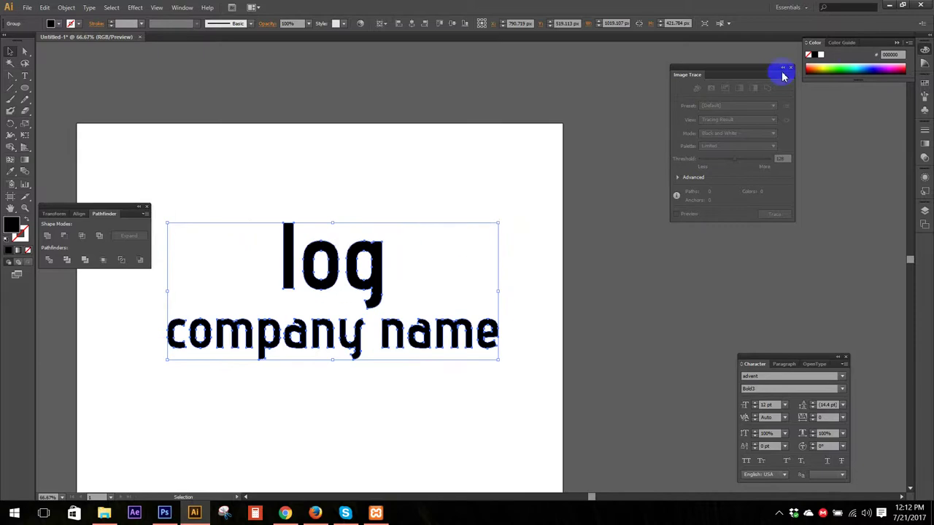
pyautogui.scroll(-2, 310, 297)
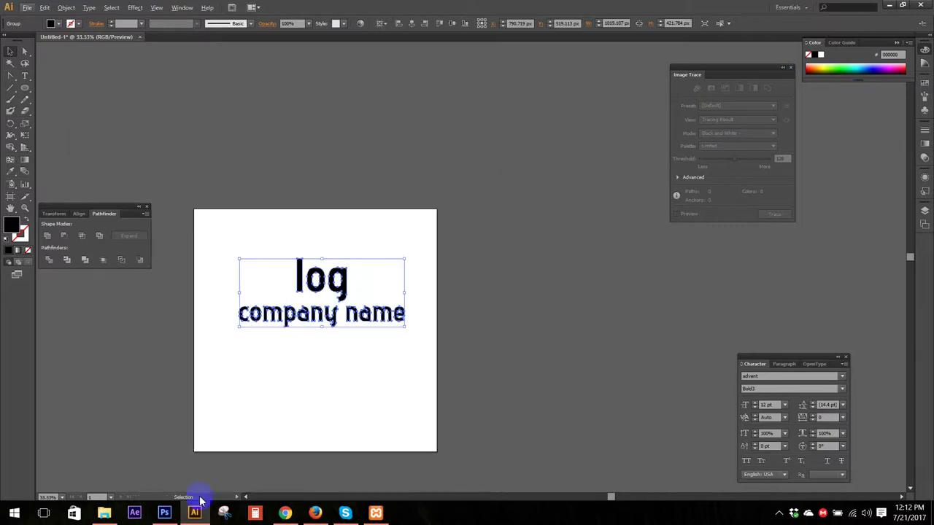
pyautogui.click(161, 514)
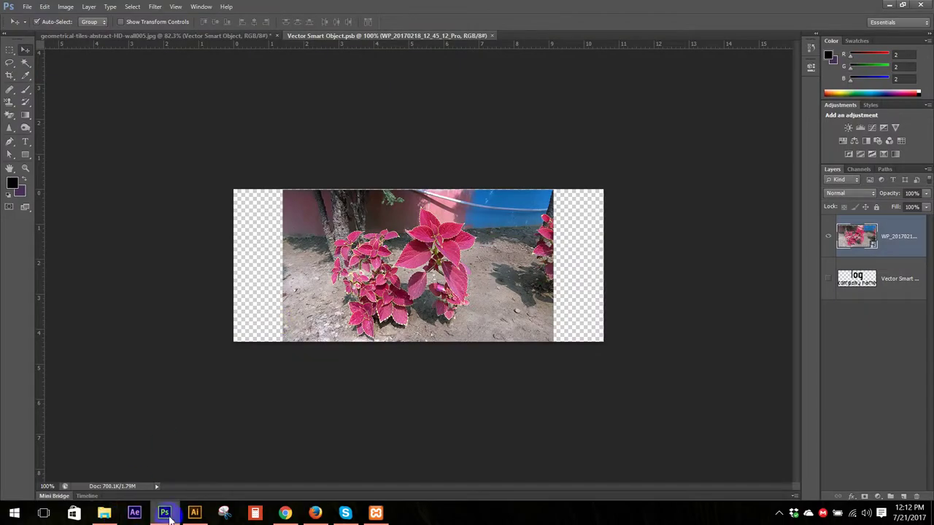
# - Switch to File Explorer and open Untitled-10.ai from New Volume (F:) in Illustrator
pyautogui.click(194, 513)
pyautogui.click(105, 513)
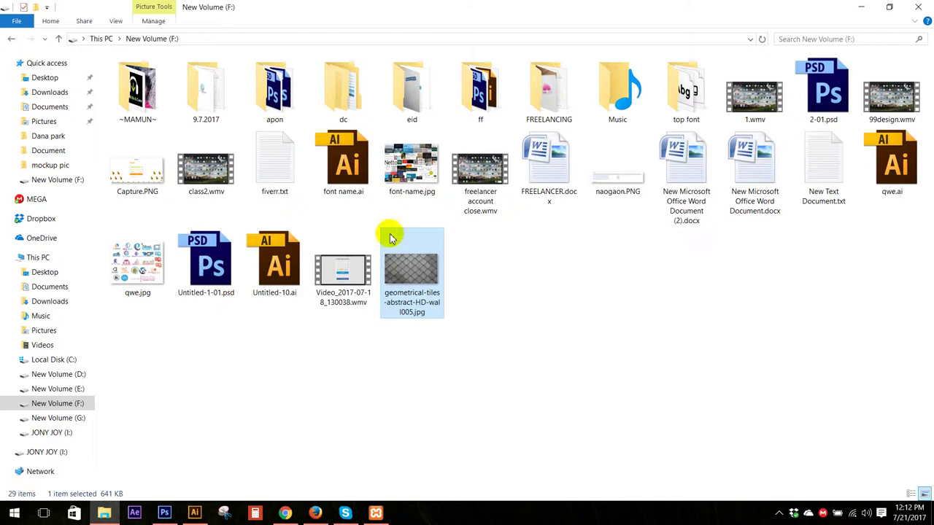
pyautogui.doubleClick(290, 261)
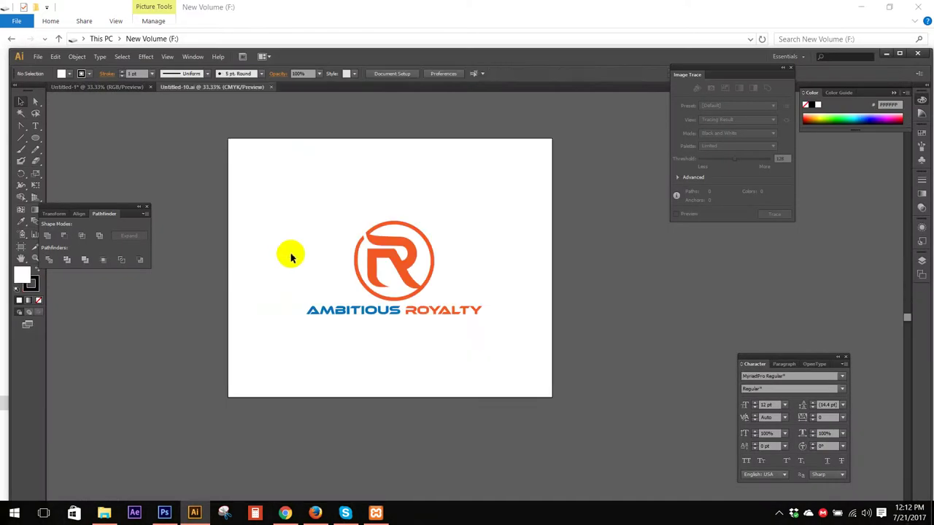
# - Select the Ambitious Royalty logo artwork on the Illustrator artboard, copy it and switch to Photoshop
pyautogui.click(335, 255)
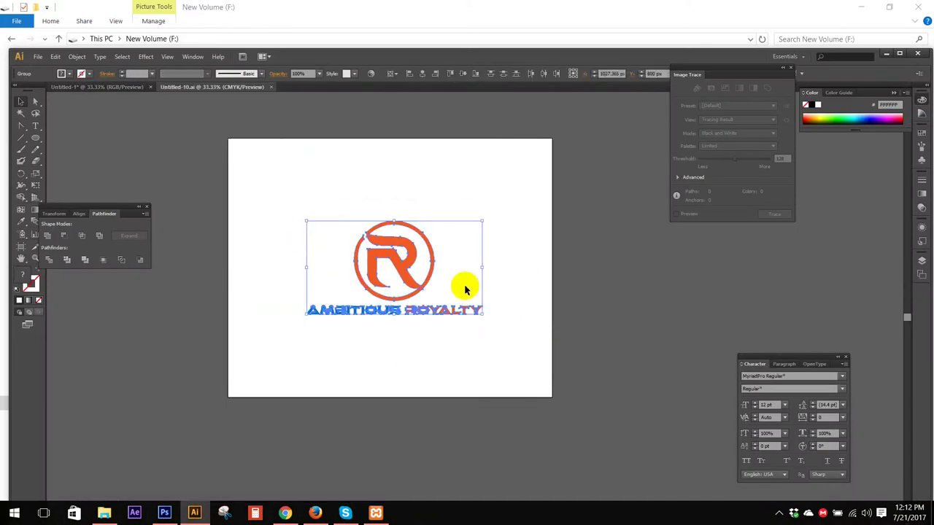
pyautogui.doubleClick(438, 58)
pyautogui.press('a')
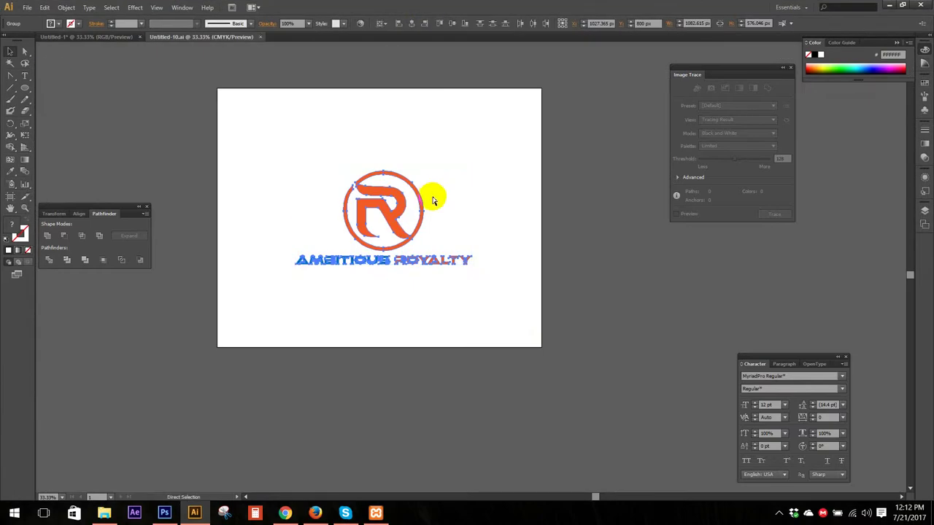
pyautogui.click(164, 513)
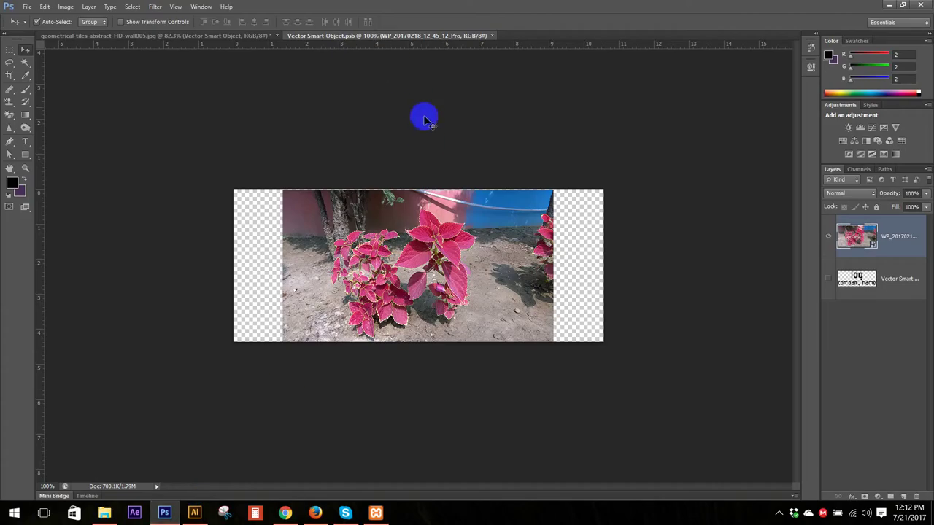
# - Hide the plant photo layer in the smart object's document and paste the copied logo as a smart object
pyautogui.click(896, 283)
pyautogui.click(829, 238)
pyautogui.hotkey('ctrl', 'v')
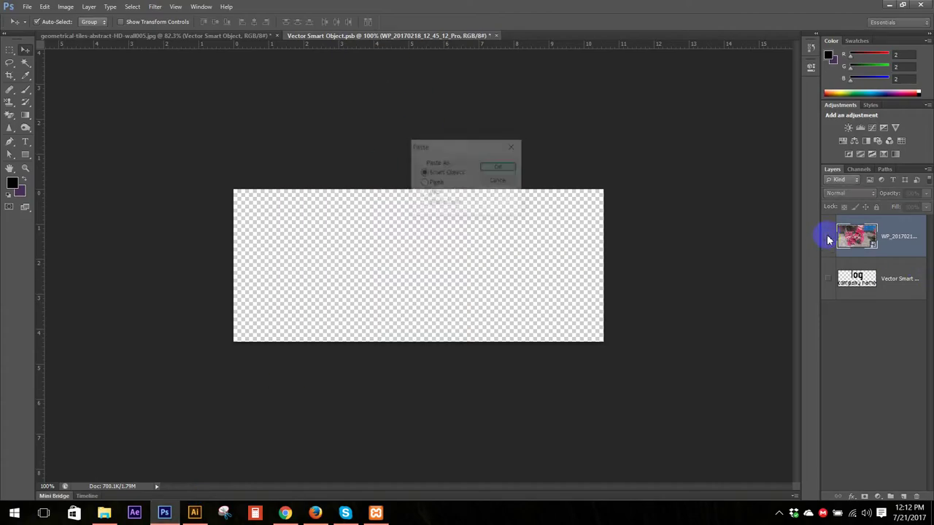
pyautogui.press('Return')
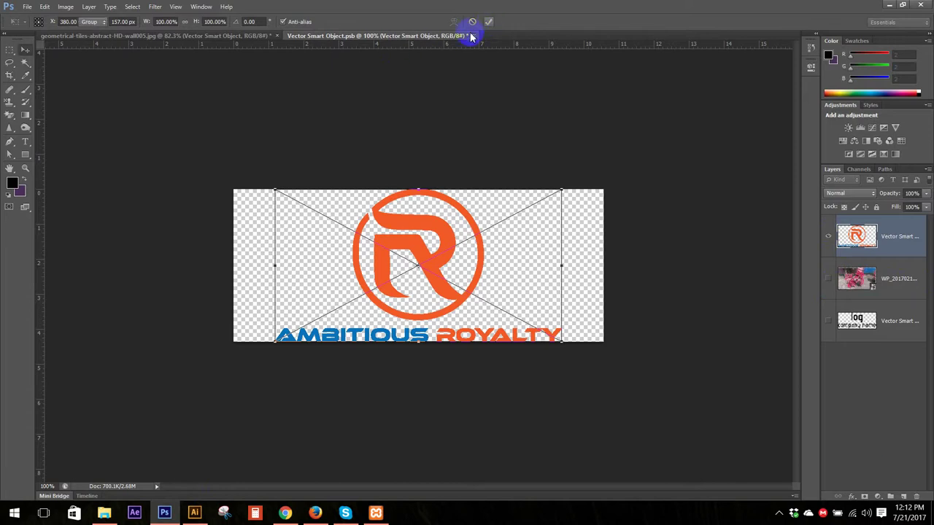
pyautogui.click(488, 22)
# - Save the edited smart object and inspect the updated logo in the tile wall document
pyautogui.click(26, 7)
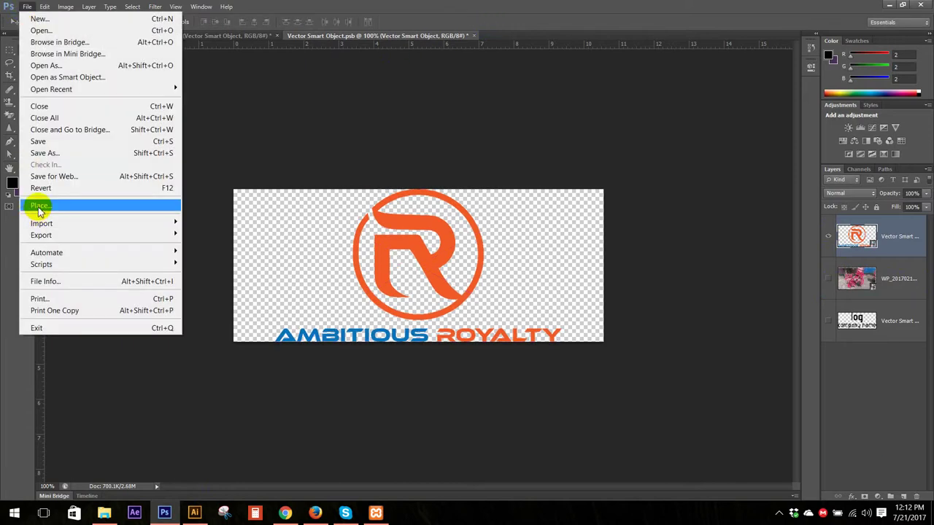
pyautogui.click(899, 425)
pyautogui.click(894, 420)
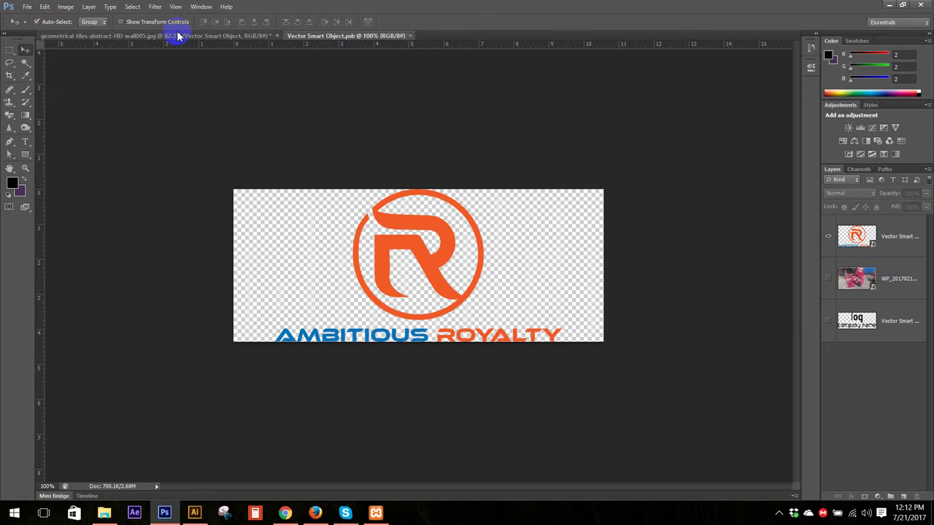
pyautogui.click(234, 35)
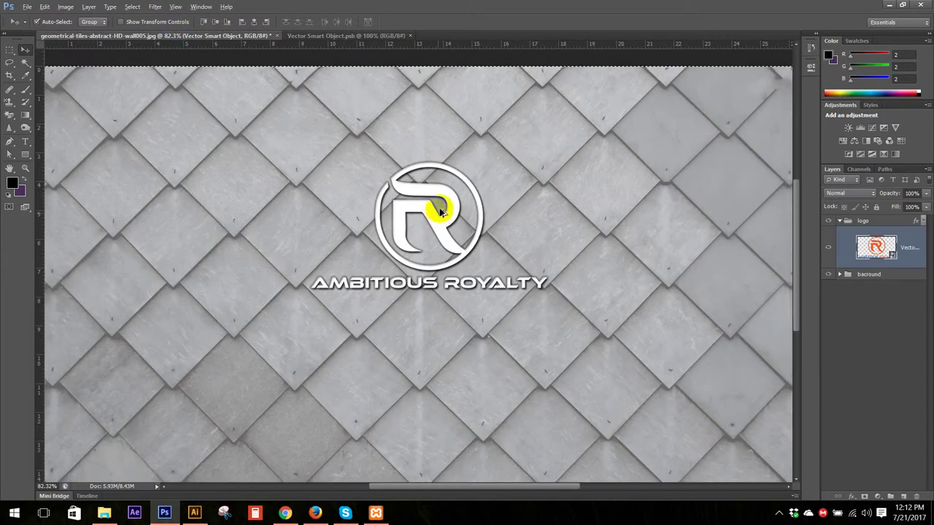
pyautogui.scroll(2, 441, 211)
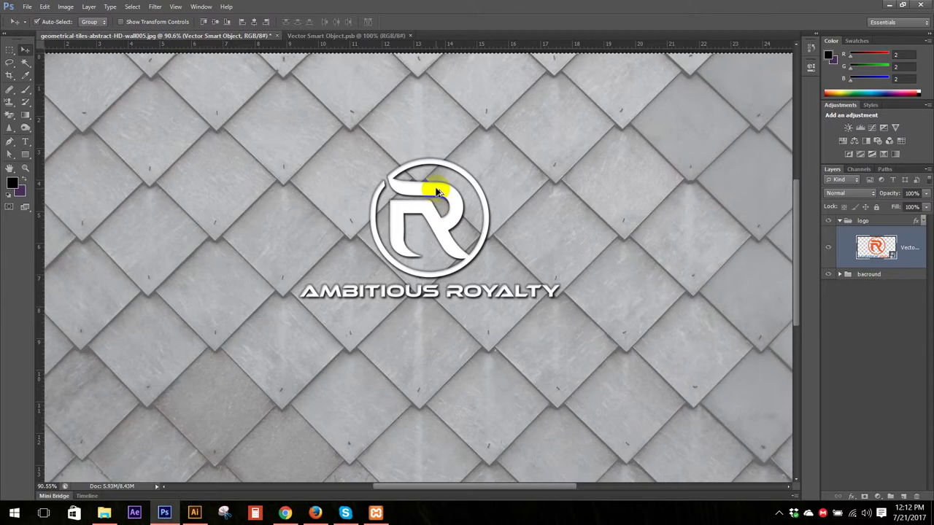
pyautogui.scroll(-2, 436, 191)
pyautogui.scroll(8, 433, 185)
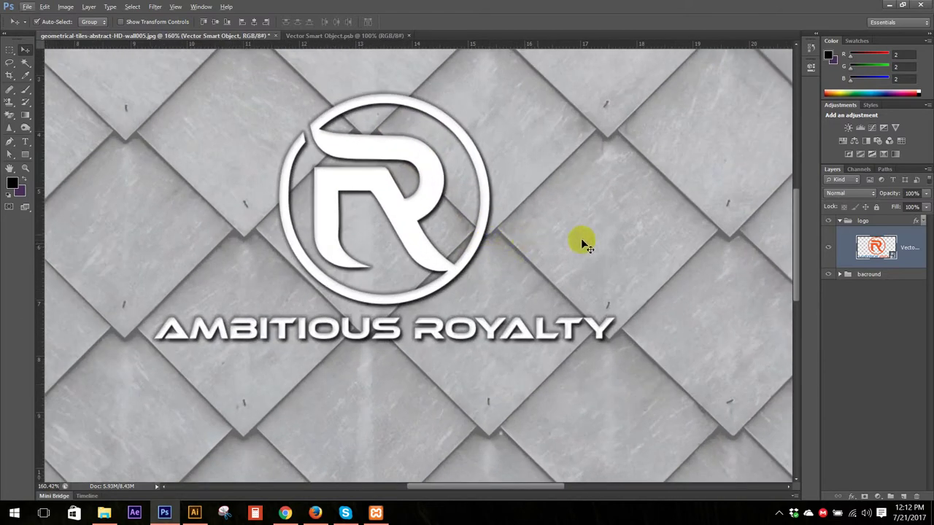
pyautogui.scroll(-1, 584, 244)
# - Show the logo group's effects and turn off Color Overlay so the artwork keeps its original colors
pyautogui.click(924, 222)
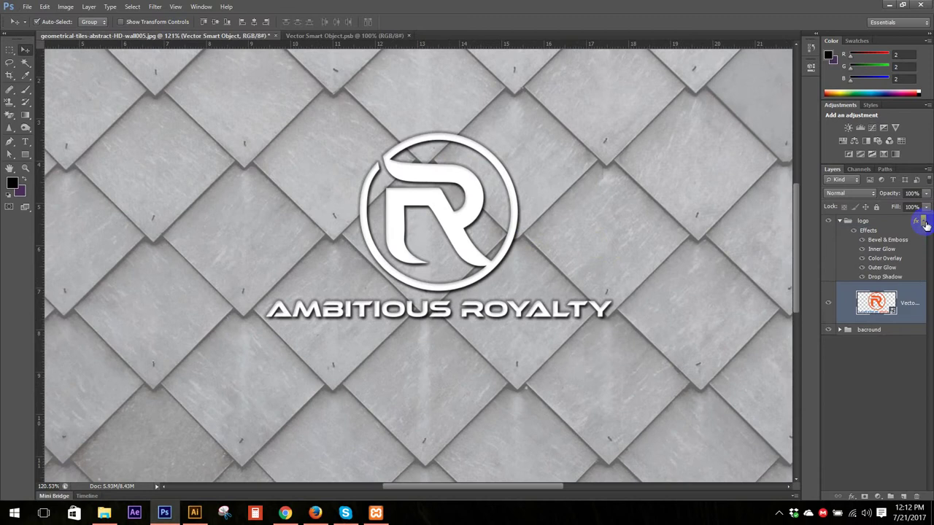
pyautogui.click(861, 258)
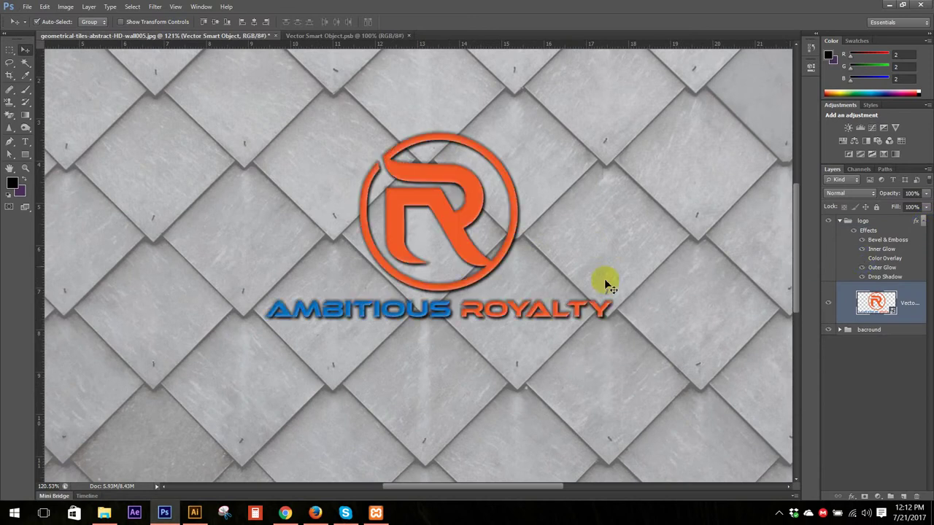
pyautogui.scroll(4, 433, 270)
pyautogui.scroll(-4, 432, 261)
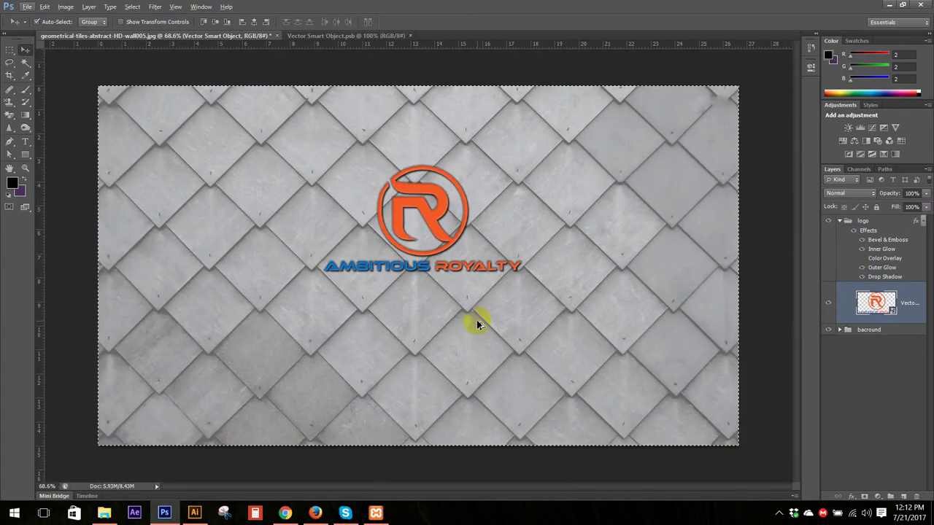
pyautogui.scroll(3, 477, 309)
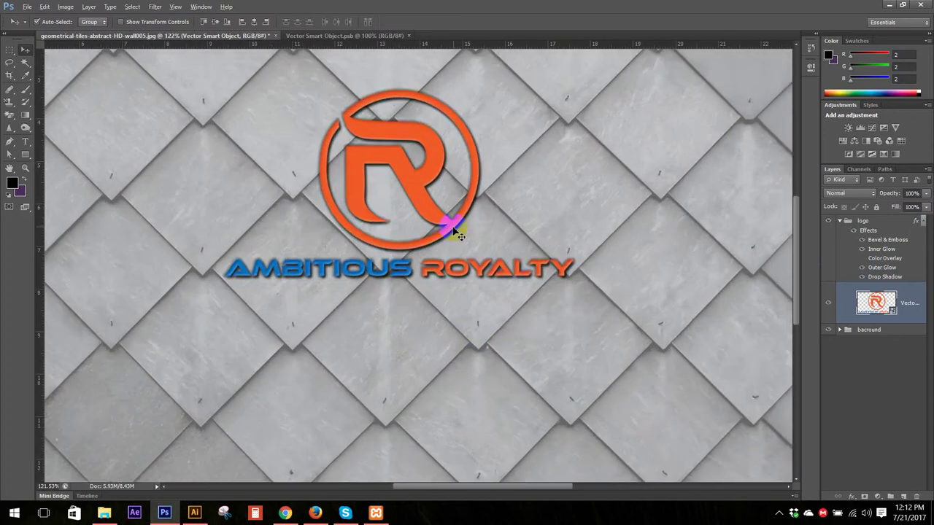
pyautogui.scroll(-2, 455, 245)
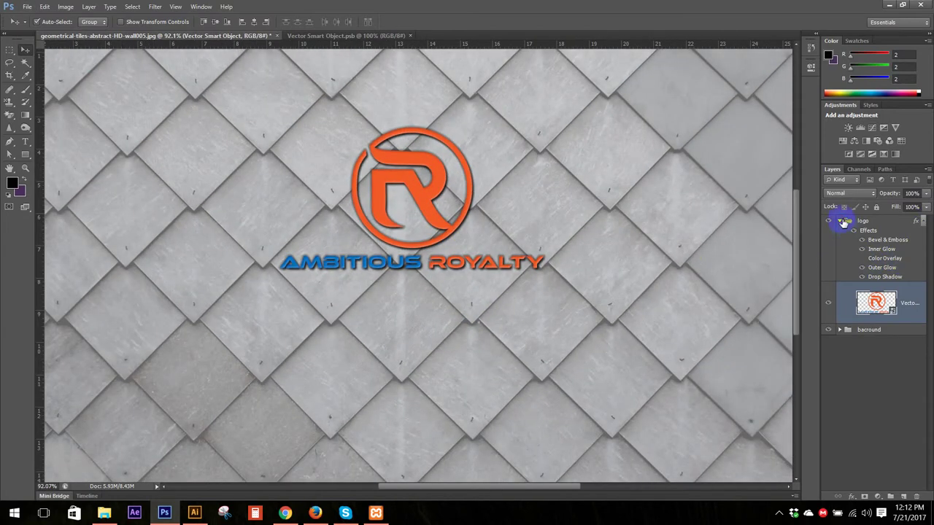
# - Collapse the logo group and its effects list, and review the whole mockup
pyautogui.click(841, 221)
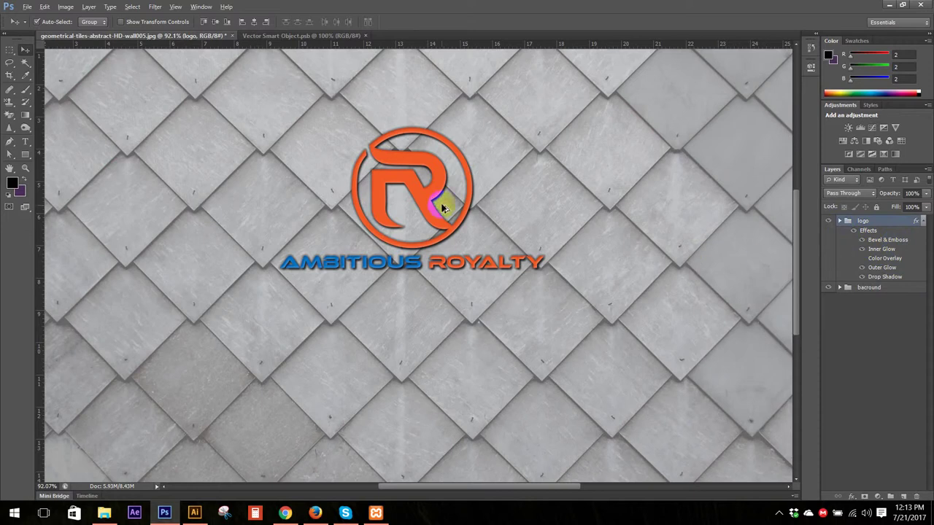
pyautogui.scroll(1, 443, 203)
pyautogui.scroll(-2, 444, 203)
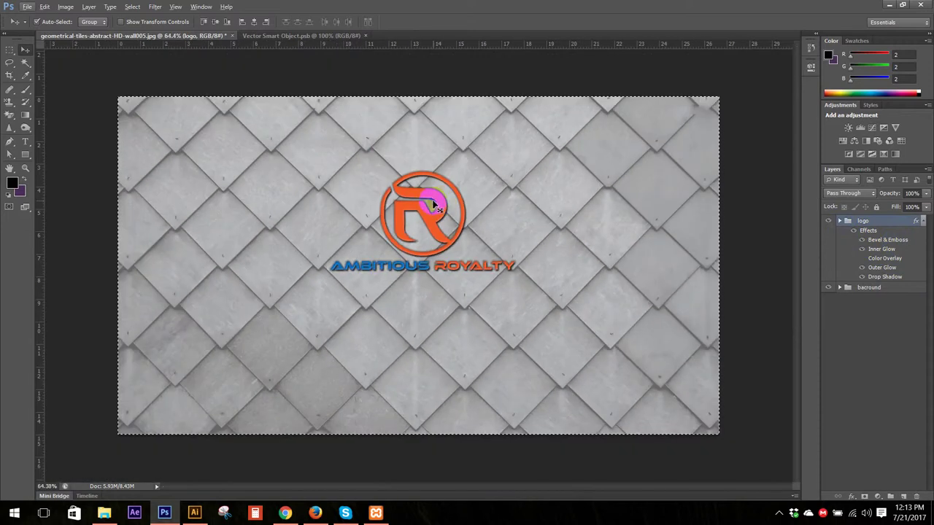
pyautogui.scroll(1, 426, 187)
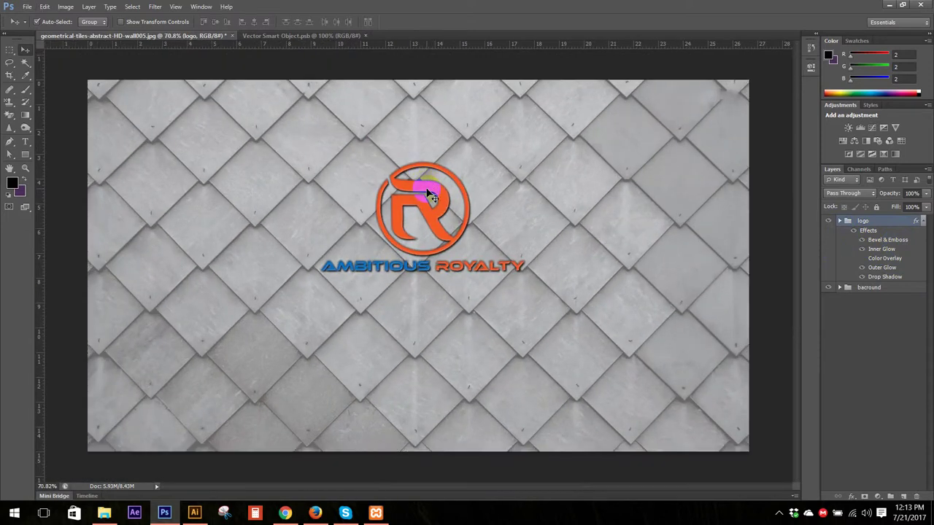
pyautogui.scroll(1, 431, 196)
pyautogui.scroll(-2, 430, 196)
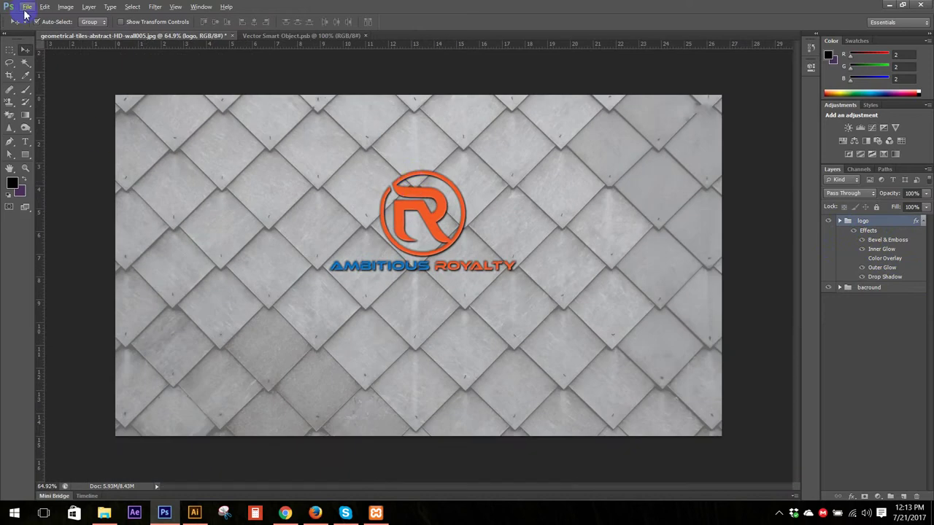
pyautogui.click(921, 220)
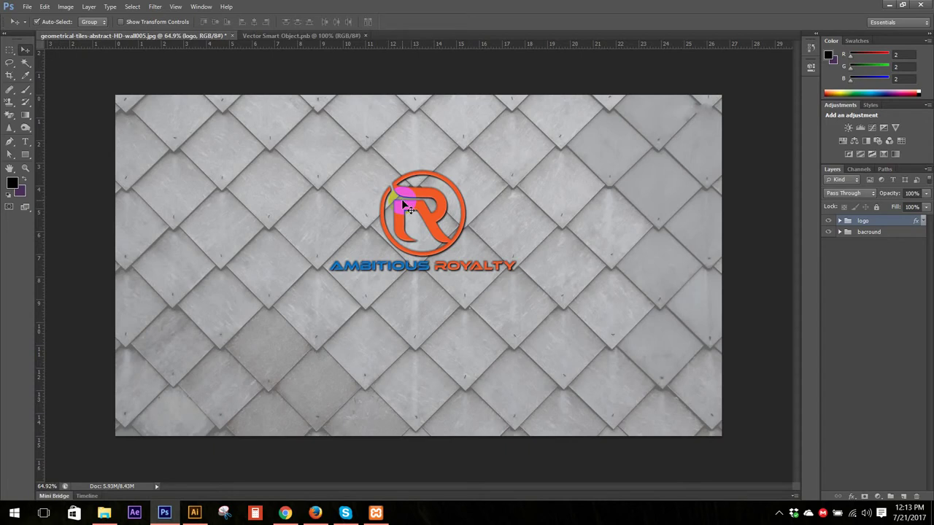
pyautogui.click(42, 44)
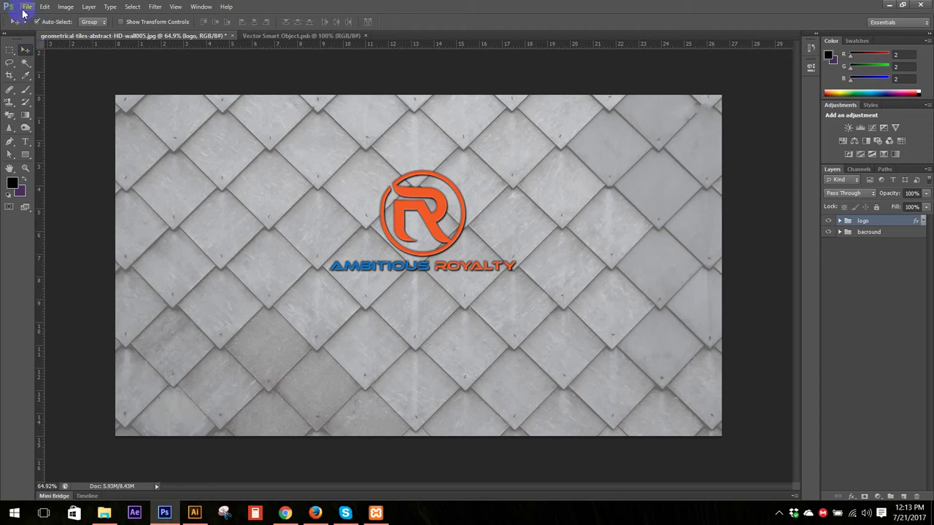
pyautogui.click(25, 7)
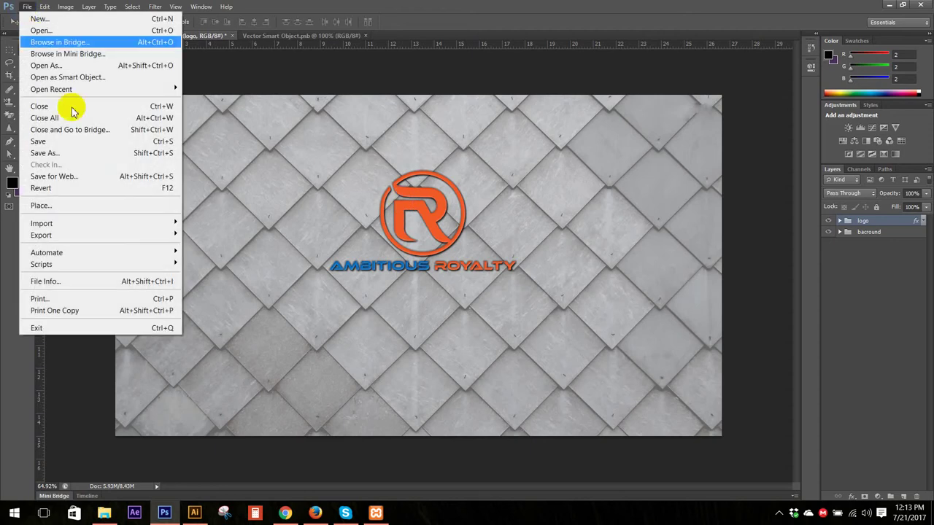
pyautogui.click(61, 210)
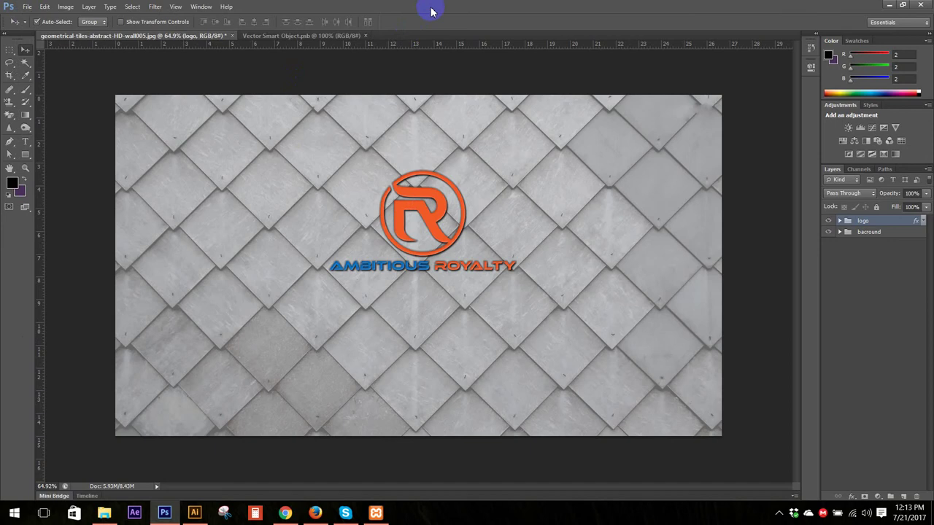
pyautogui.click(778, 513)
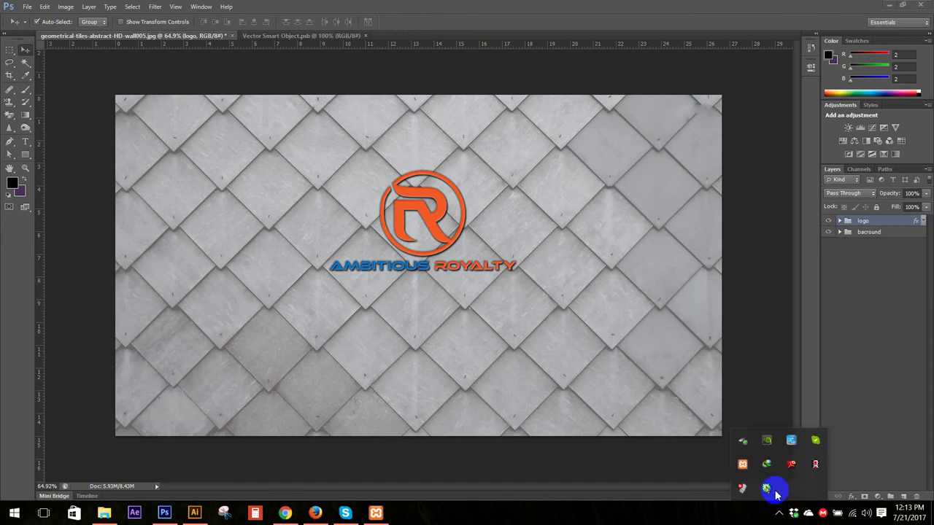